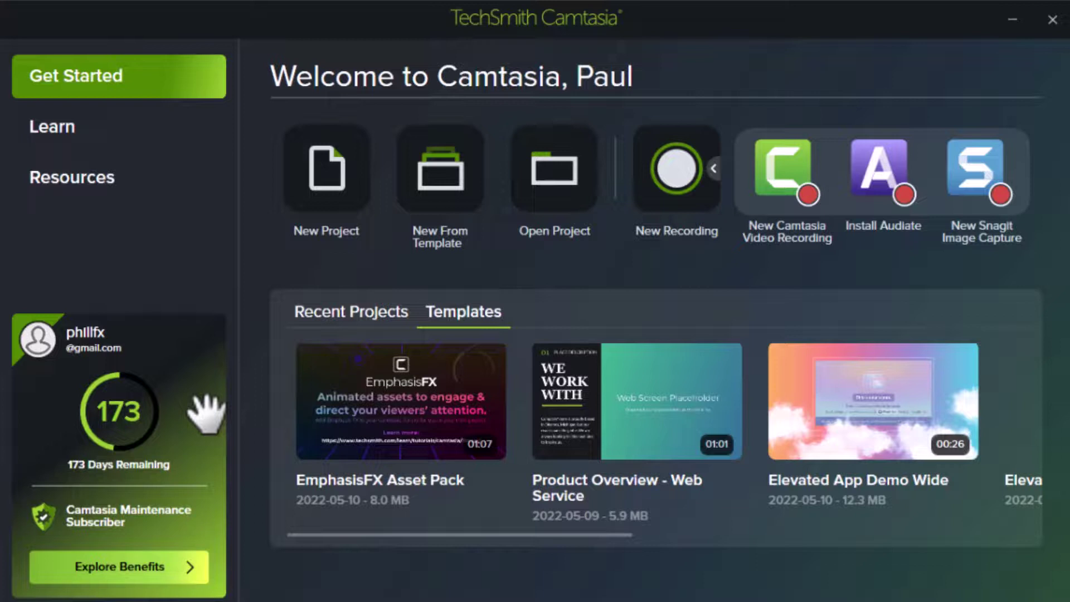
- Switch the Get Started welcome screen to the Learn resources
click(52, 126)
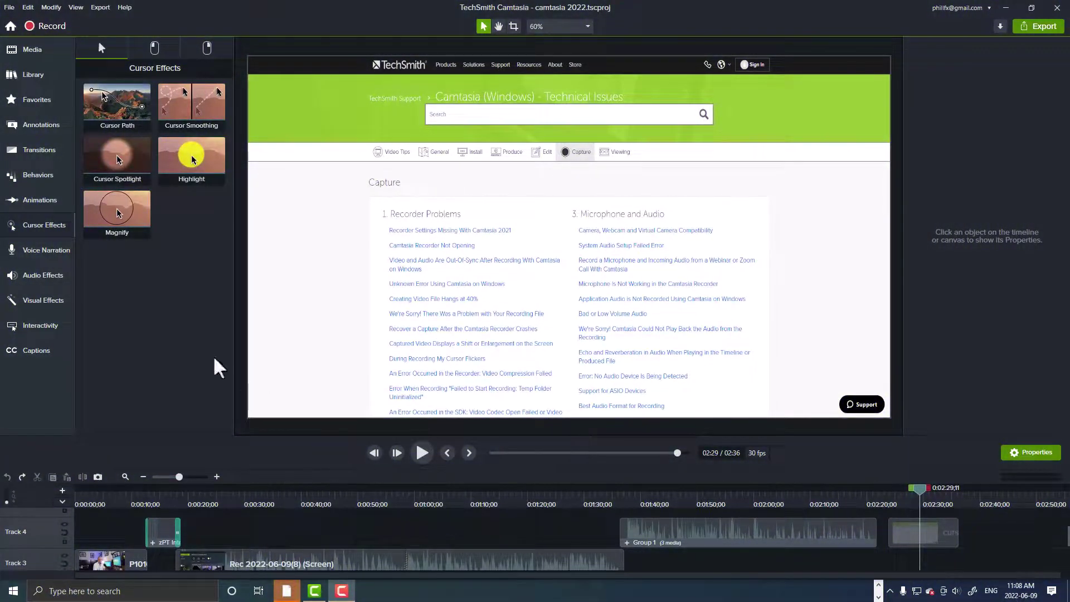
- Apply Cursor Path to cursoDemo, placing its start beside Video Tips and raising its end point
click(55, 224)
click(60, 233)
mouse_move(115, 103)
mouse_down()
mouse_move(769, 442)
mouse_move(919, 544)
mouse_up()
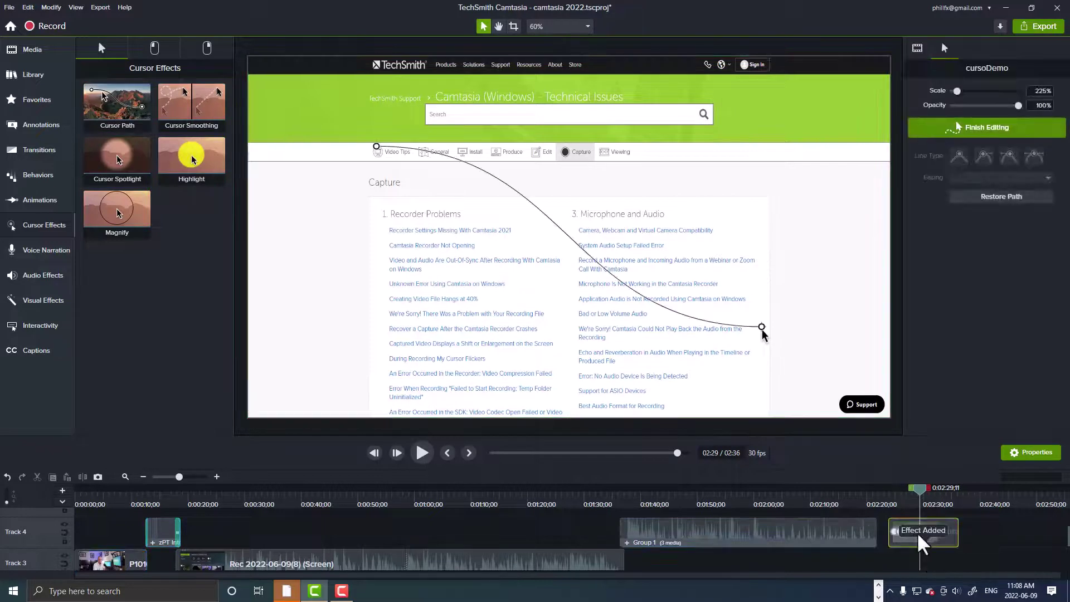
drag(377, 146, 417, 151)
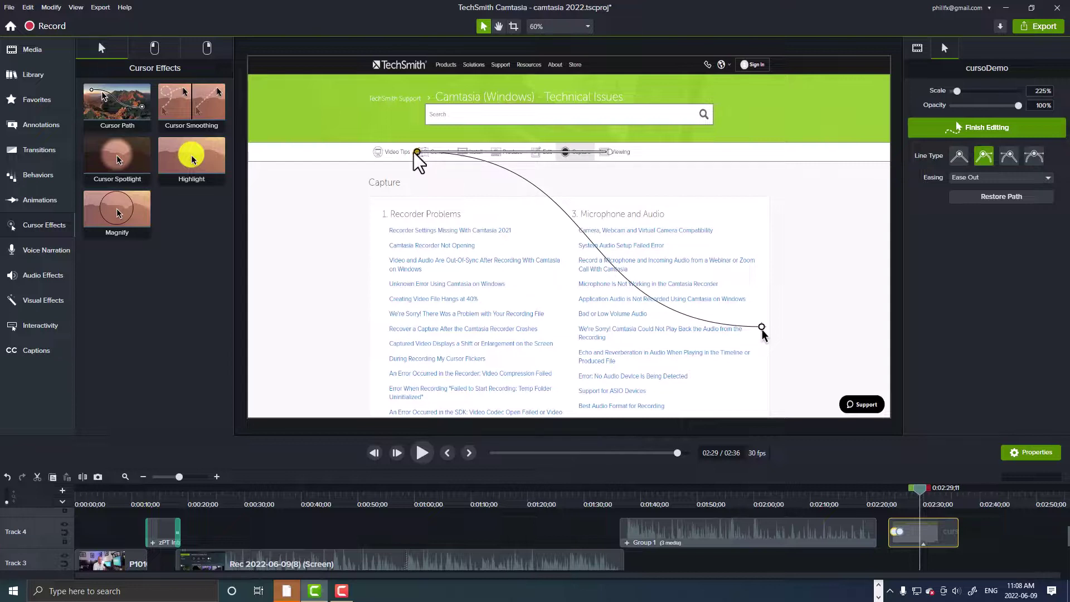
drag(762, 326, 726, 231)
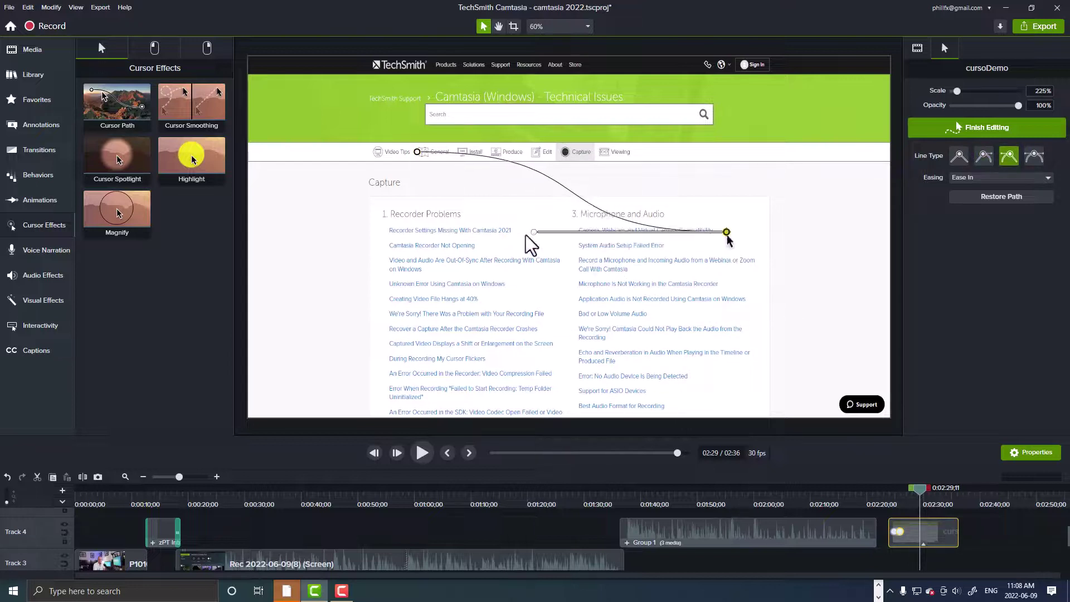
- Bend the path's curves into the end point and up toward the search box
drag(533, 232, 727, 193)
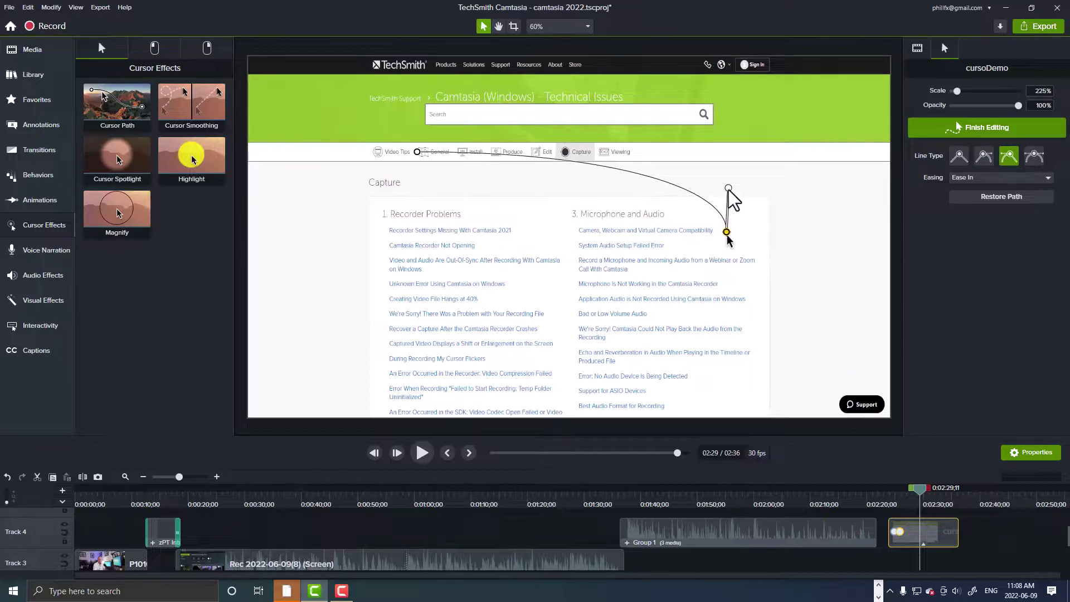
drag(727, 232, 721, 229)
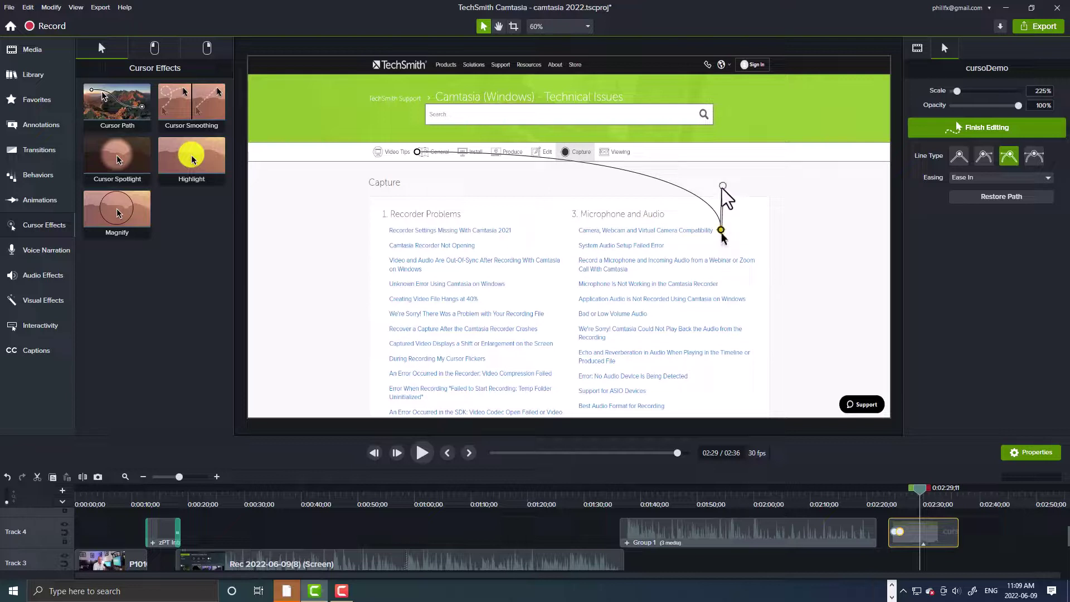
drag(723, 186, 764, 205)
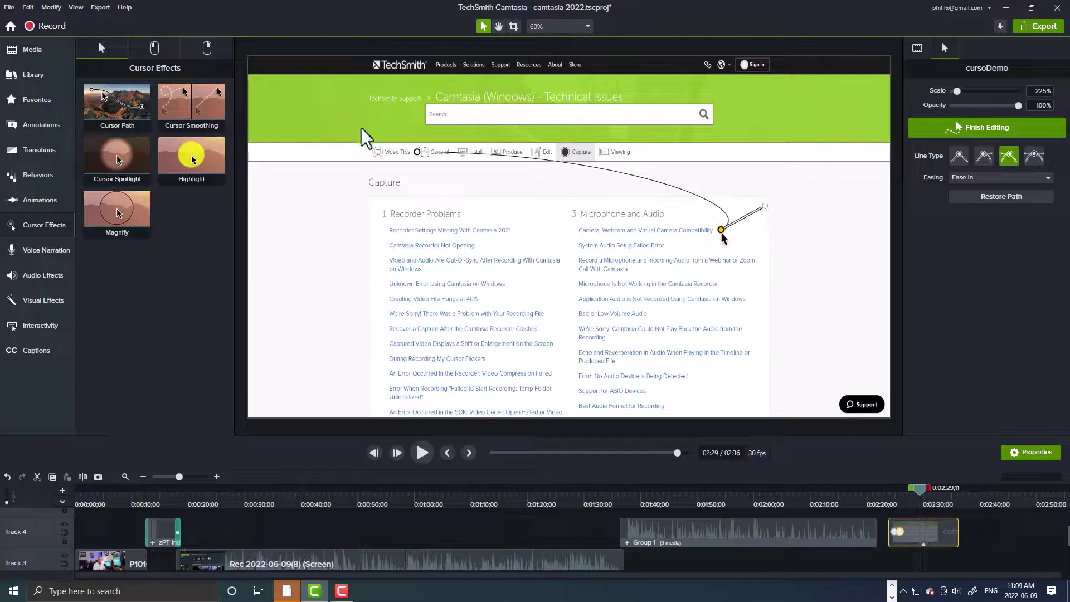
click(417, 152)
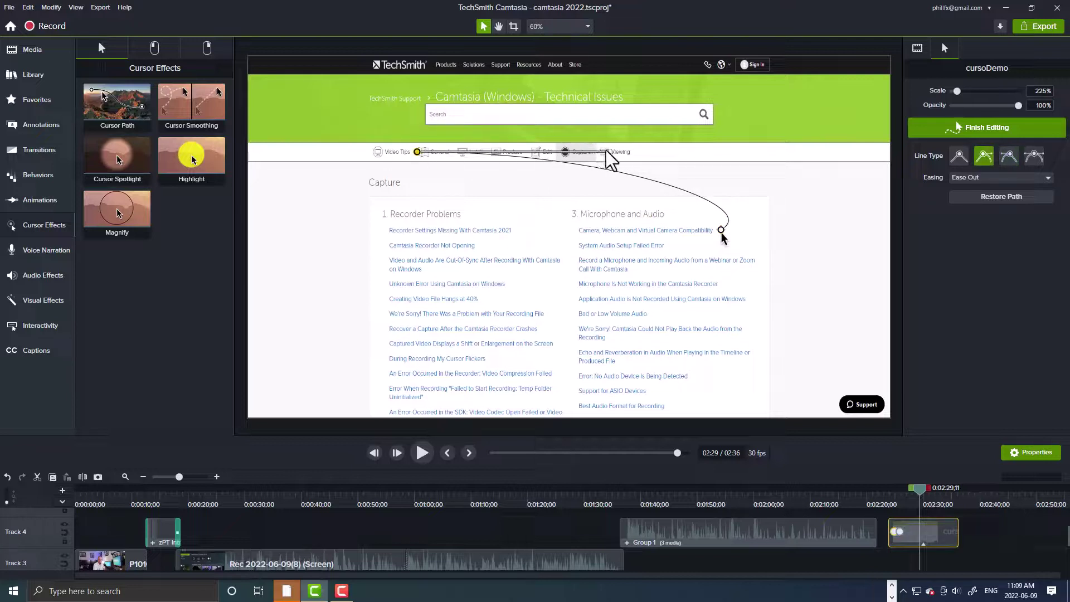
drag(608, 151, 643, 170)
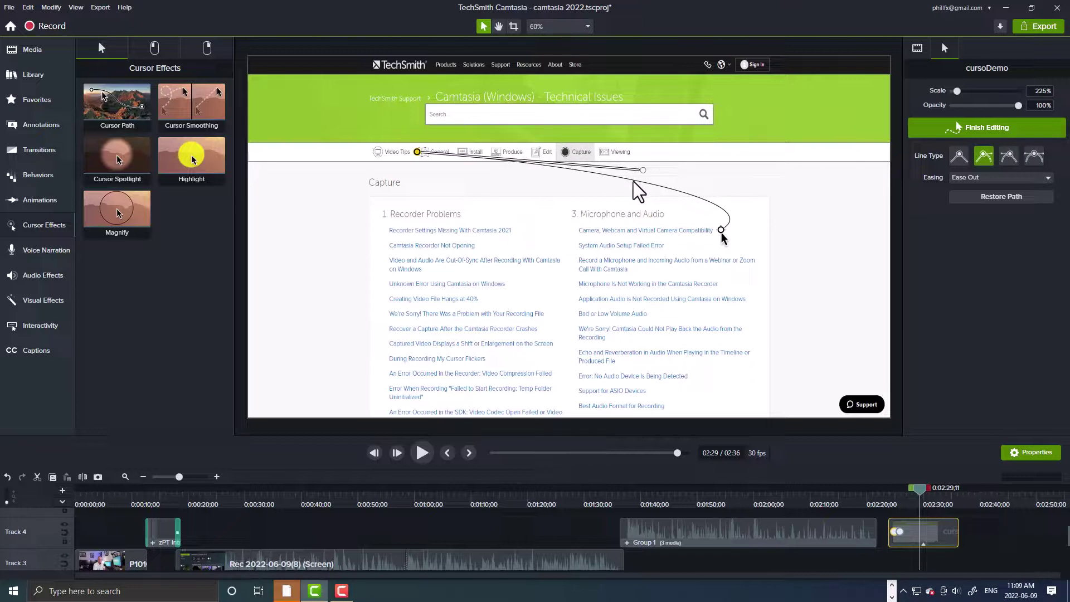
- Add a new cursor point, reposition it up and right, and adjust its curve and timing
right_click(634, 185)
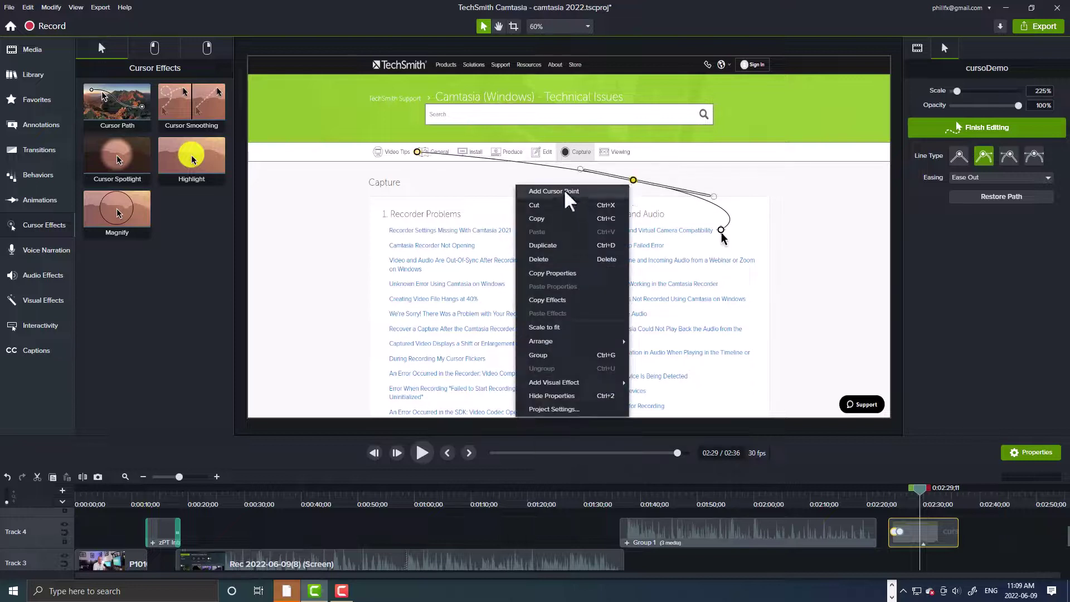
click(548, 190)
drag(634, 180, 714, 145)
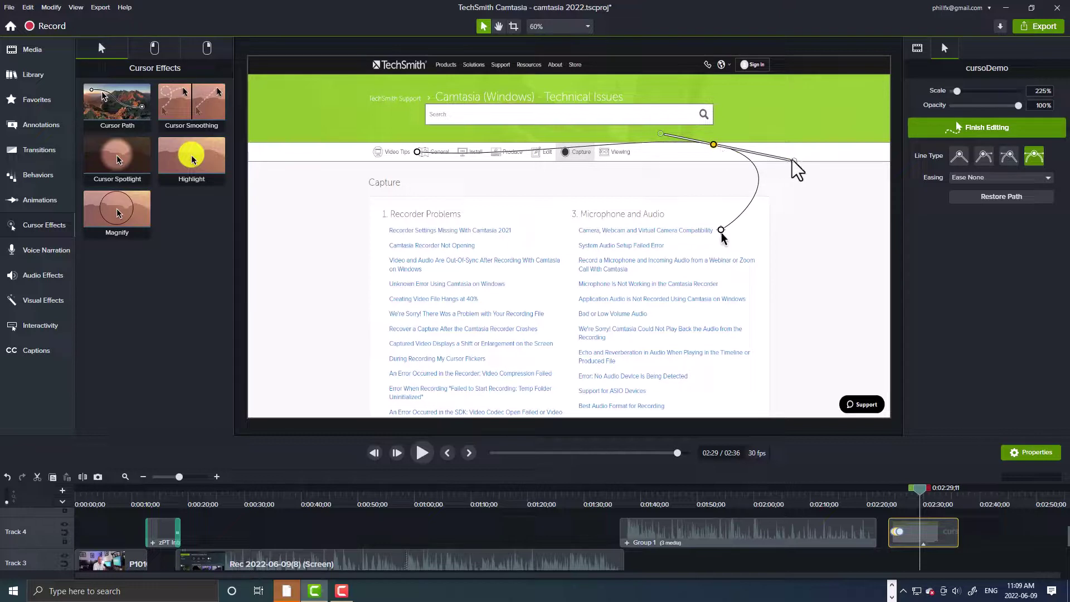
drag(794, 166, 784, 202)
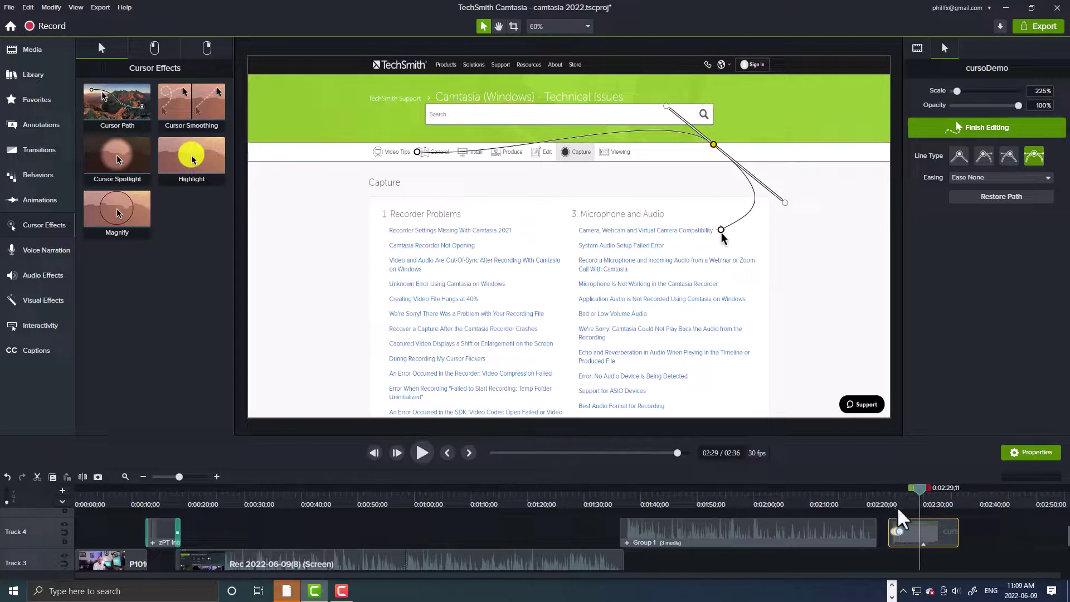
mouse_move(900, 538)
mouse_down()
mouse_move(958, 540)
mouse_move(894, 540)
mouse_move(913, 538)
mouse_up()
- Replay the cursor path animation from just before the clip, tweaking one point's timing between previews
click(894, 532)
click(887, 503)
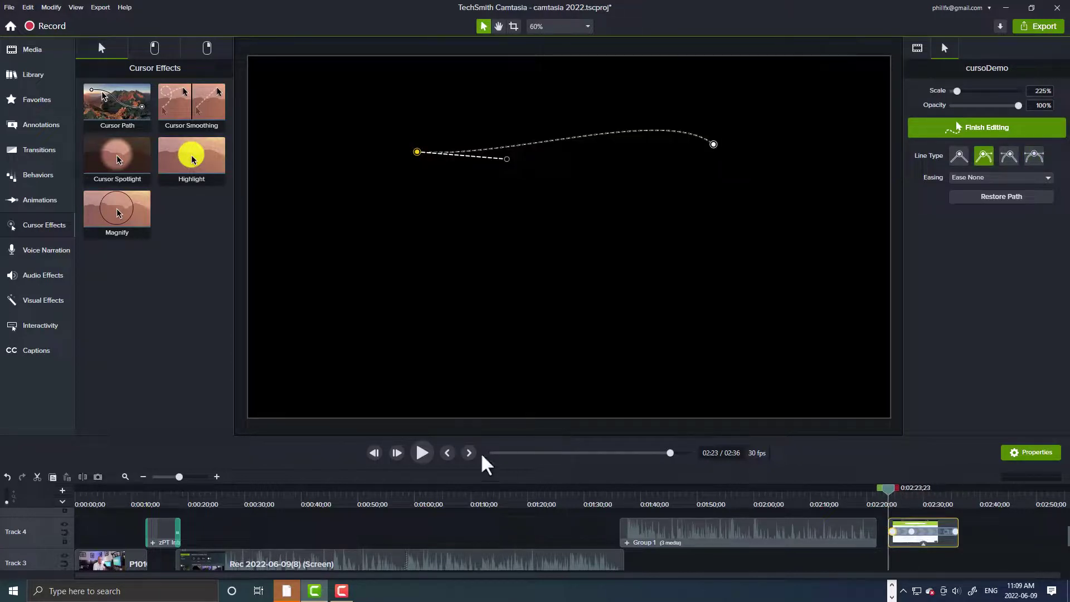
click(422, 452)
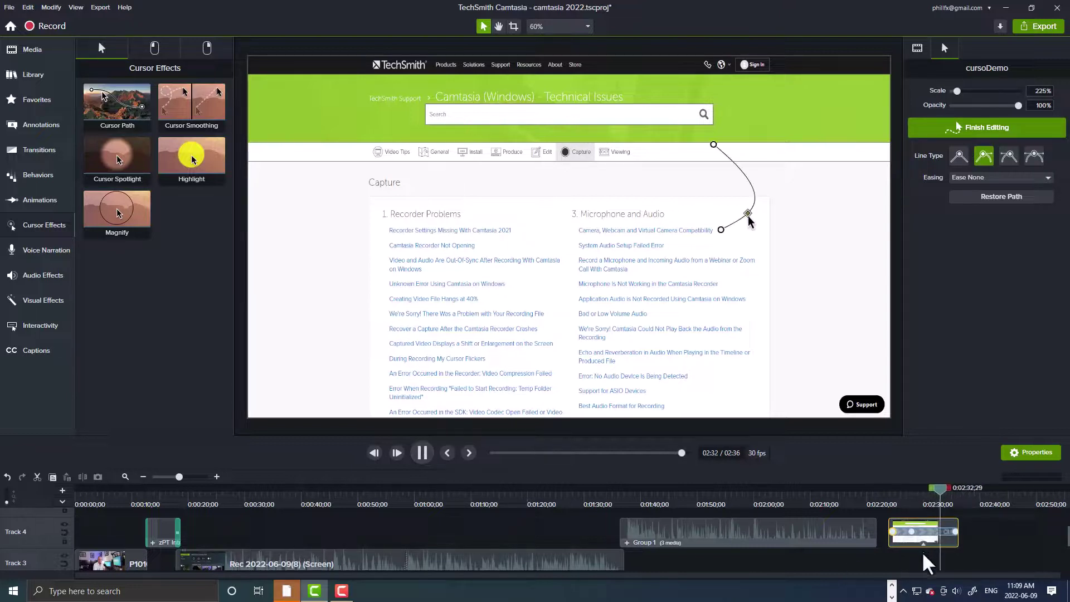
click(926, 532)
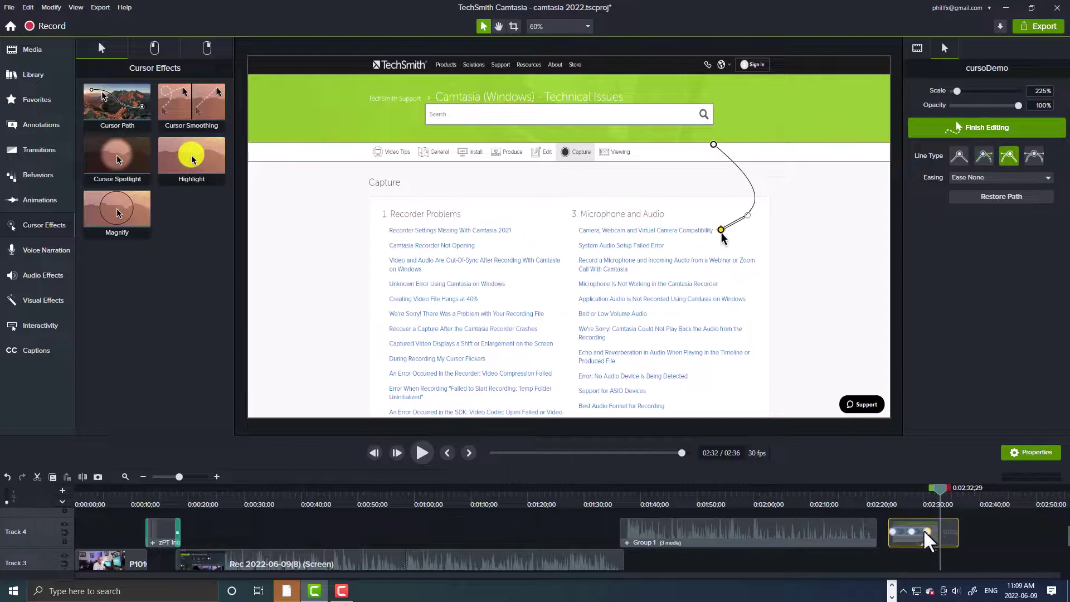
mouse_move(924, 532)
mouse_down()
mouse_move(901, 530)
mouse_move(925, 530)
mouse_move(912, 531)
mouse_up()
click(890, 503)
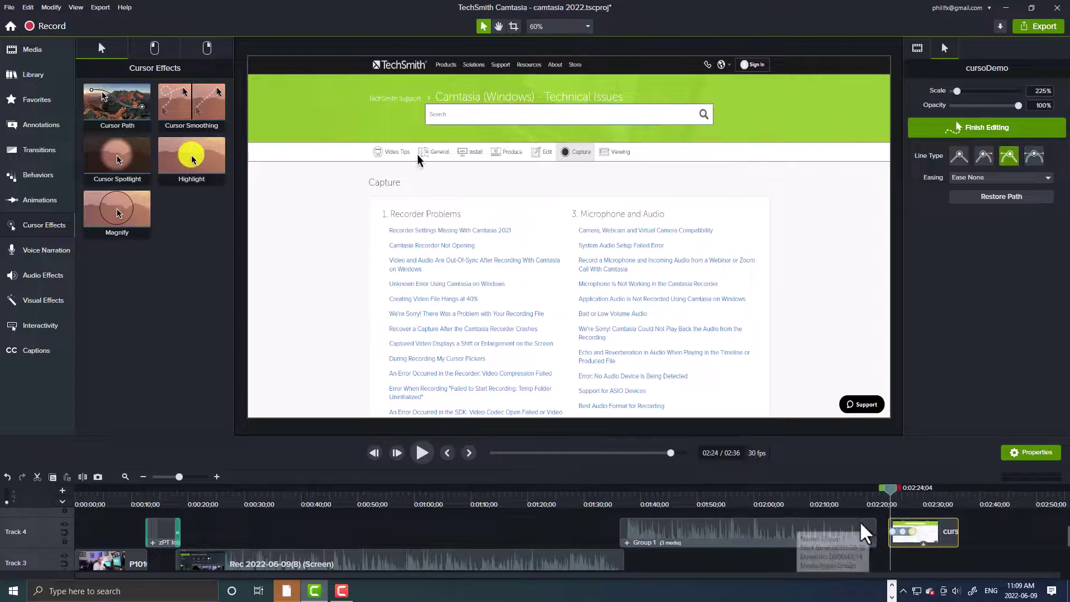
key(space)
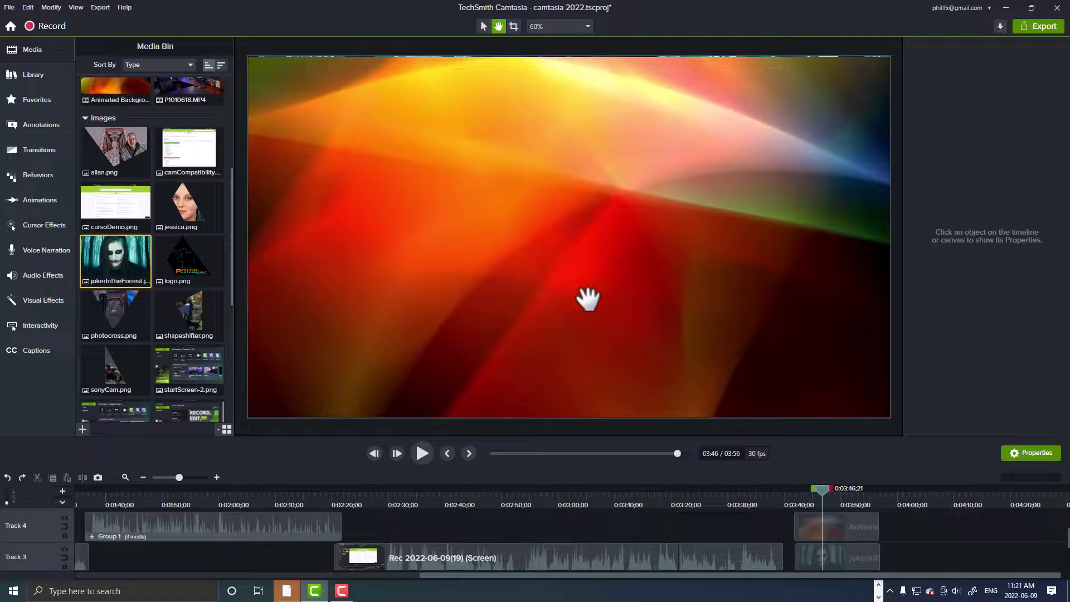
- Select Blend Mode under Visual Effects and shift the Animated Background clip right, then back
click(38, 300)
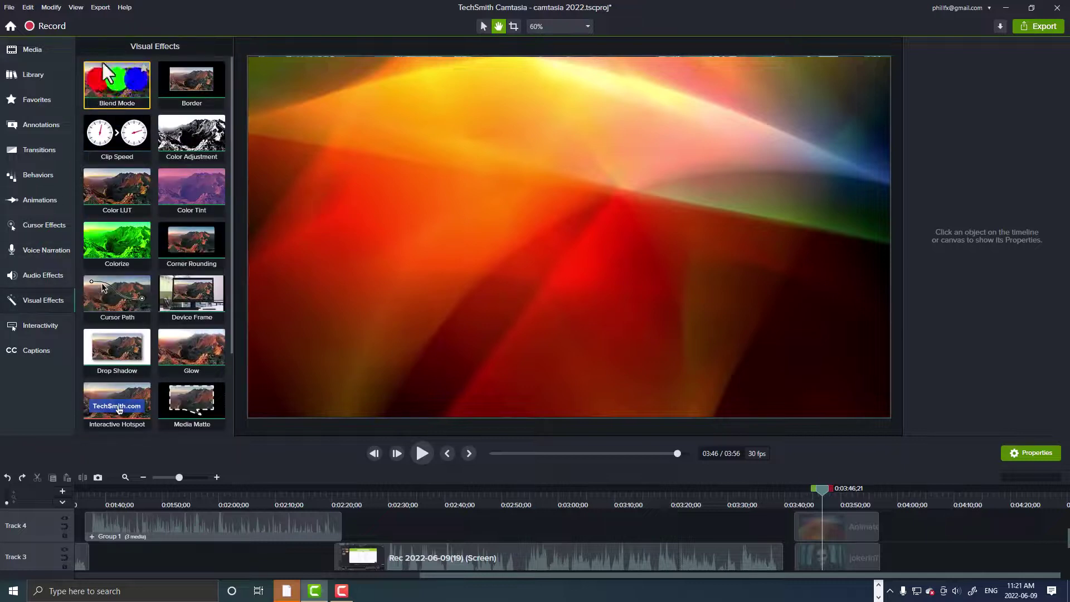
click(116, 83)
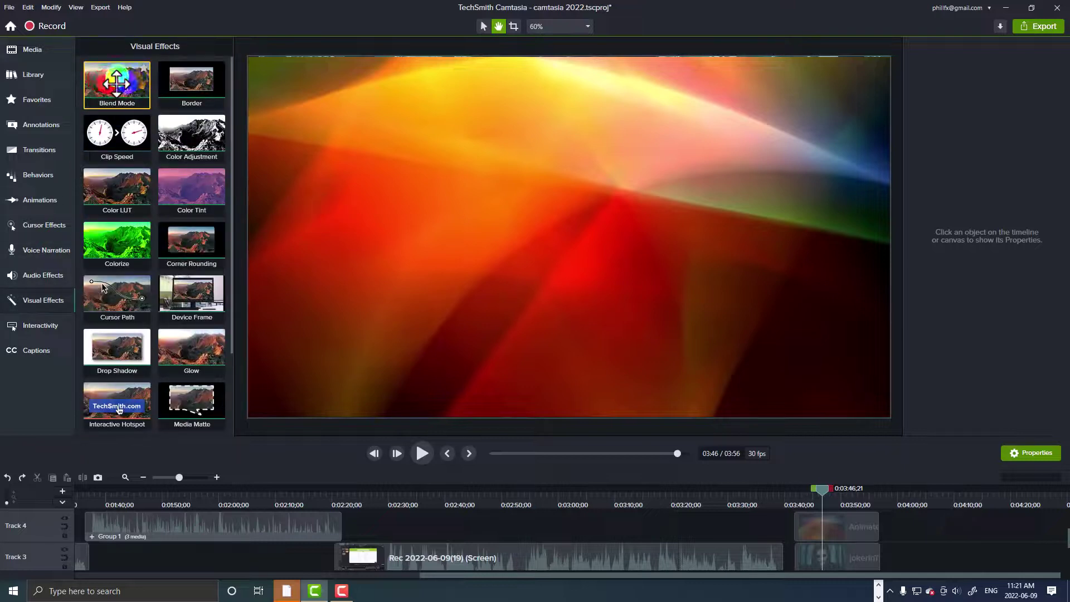
drag(828, 533, 943, 526)
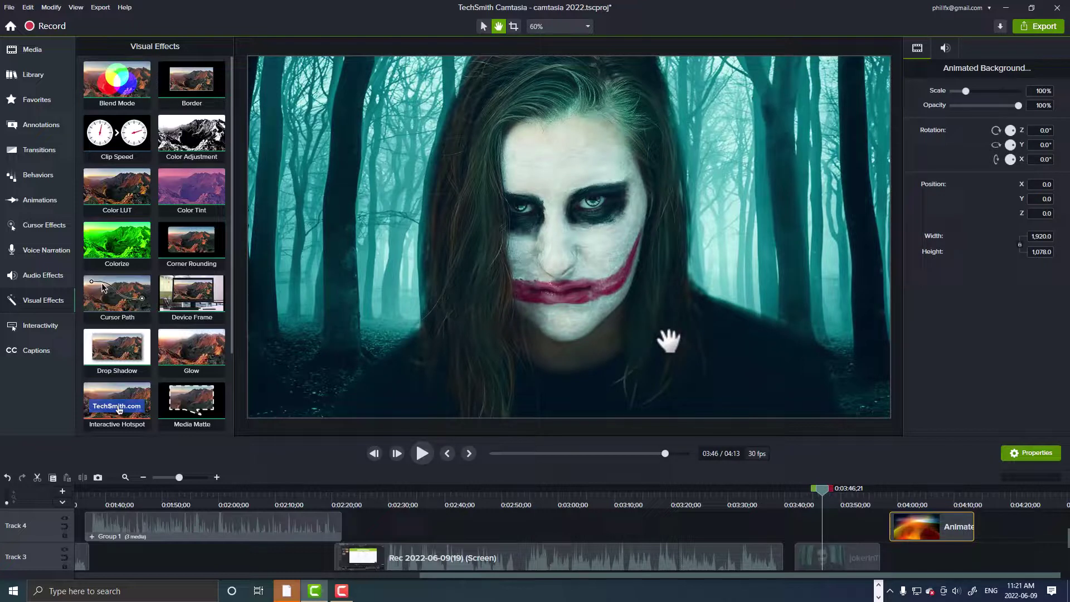
drag(913, 522, 852, 527)
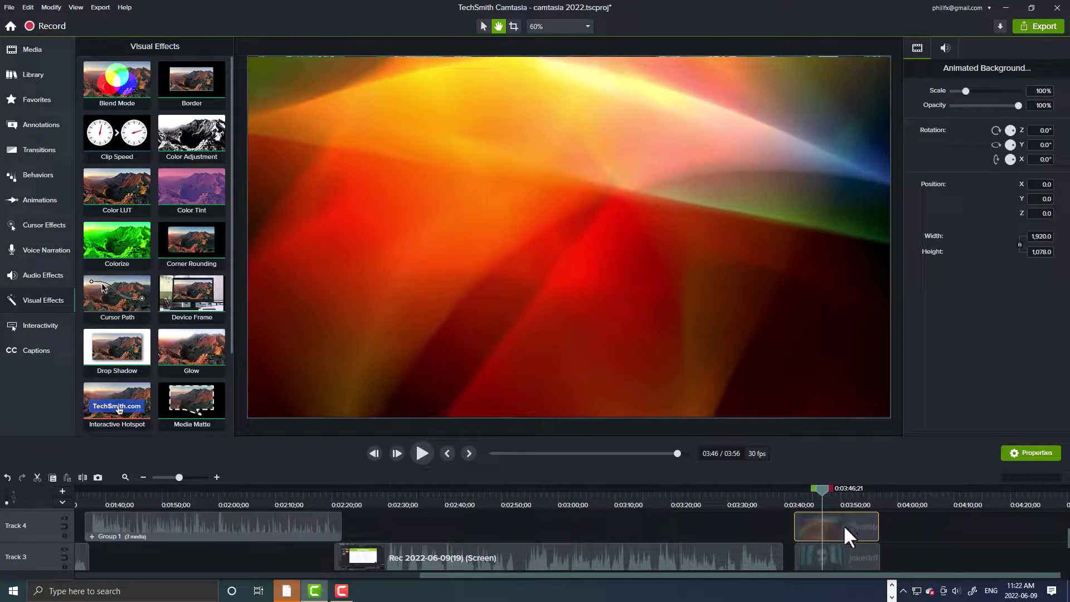
- Stretch the Animated Background clip's right edge on Track 4 to about 29 seconds
right_click(845, 530)
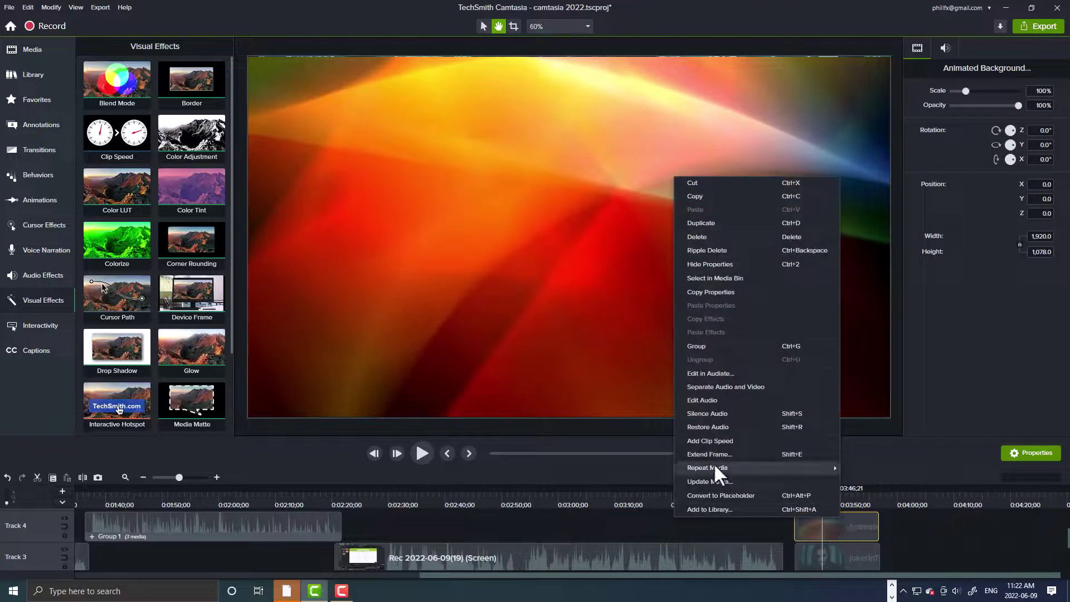
mouse_move(713, 466)
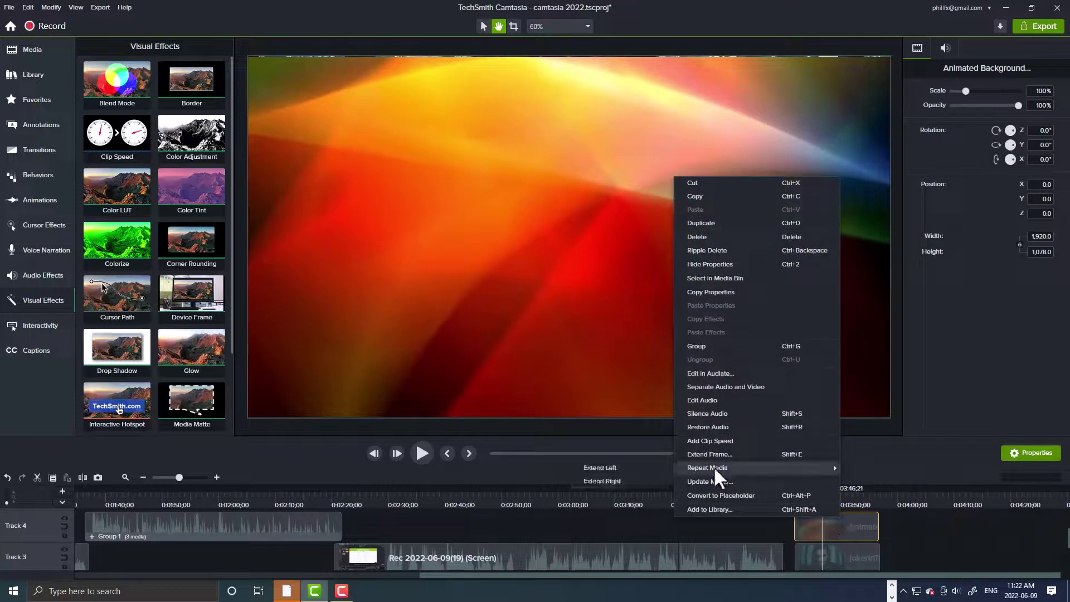
click(611, 480)
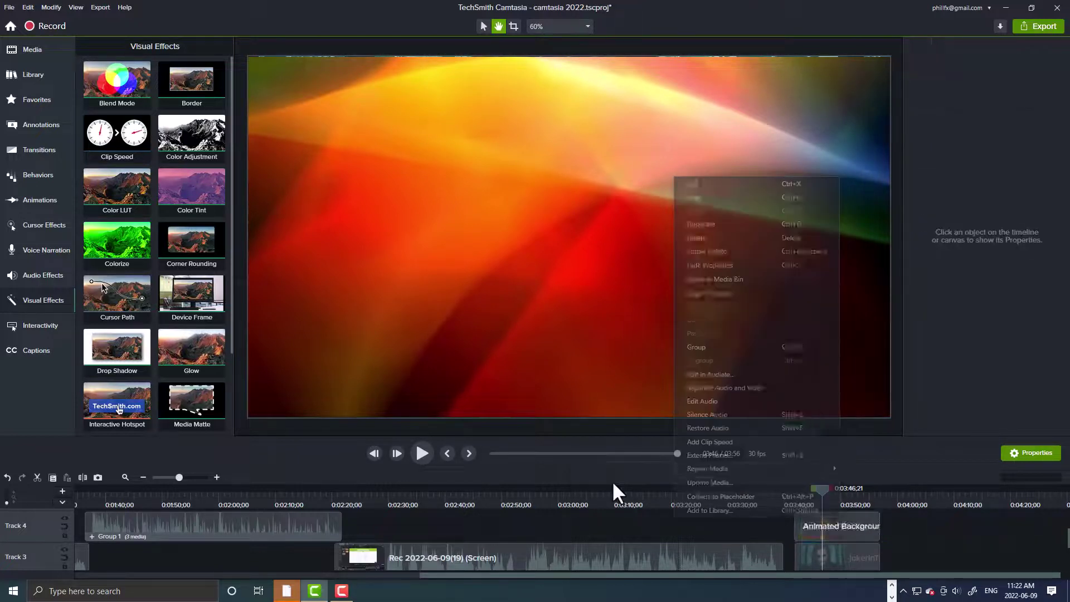
click(879, 525)
drag(878, 525, 1008, 531)
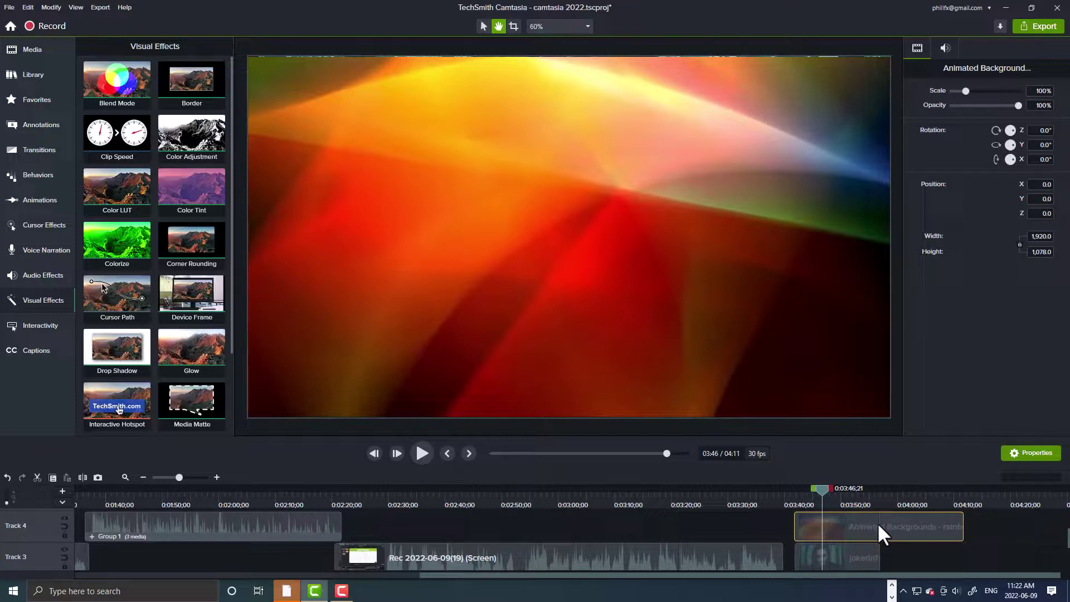
- Extend the jokerInTheForrest clip, apply Blend Mode to the background, and preview from 03:42
drag(878, 558, 964, 557)
click(907, 533)
drag(117, 84, 852, 526)
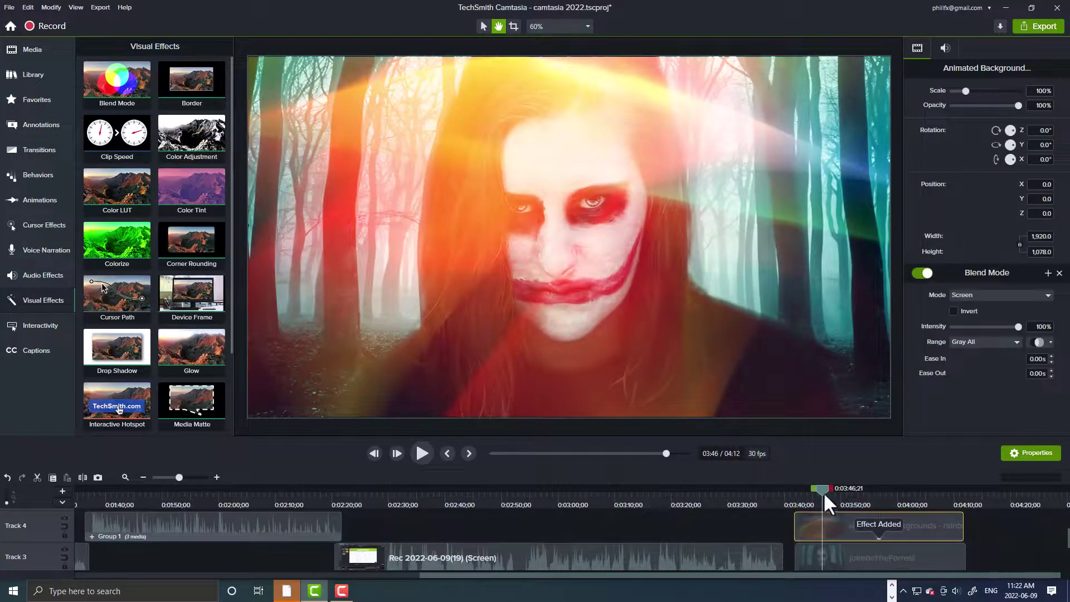
drag(824, 492, 796, 495)
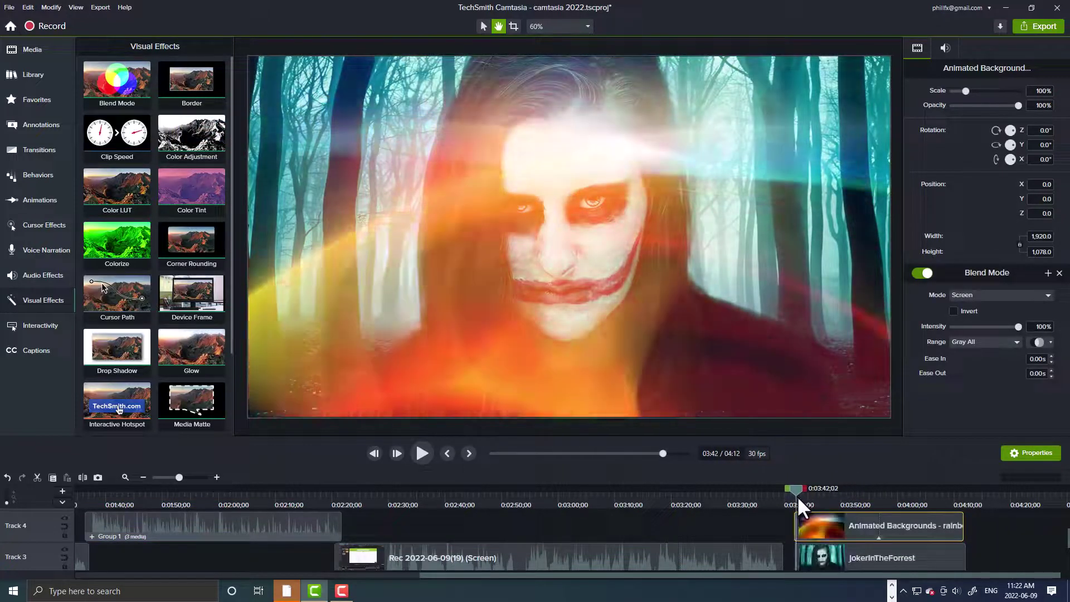
click(421, 452)
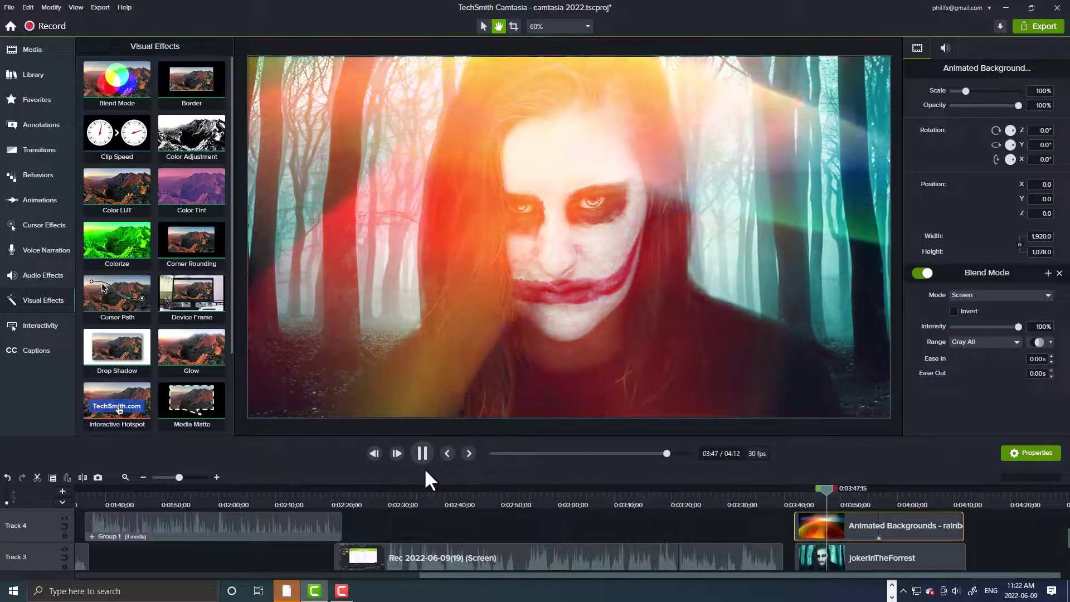
click(421, 451)
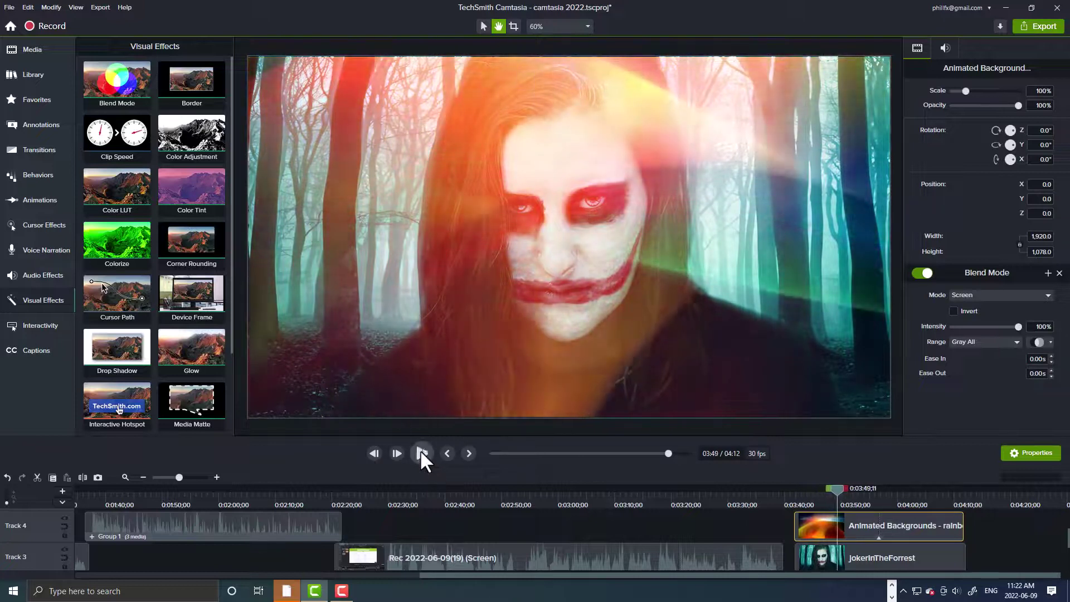
- Try the Color Burn blend mode, then settle on Lighter Color and preview it
click(981, 295)
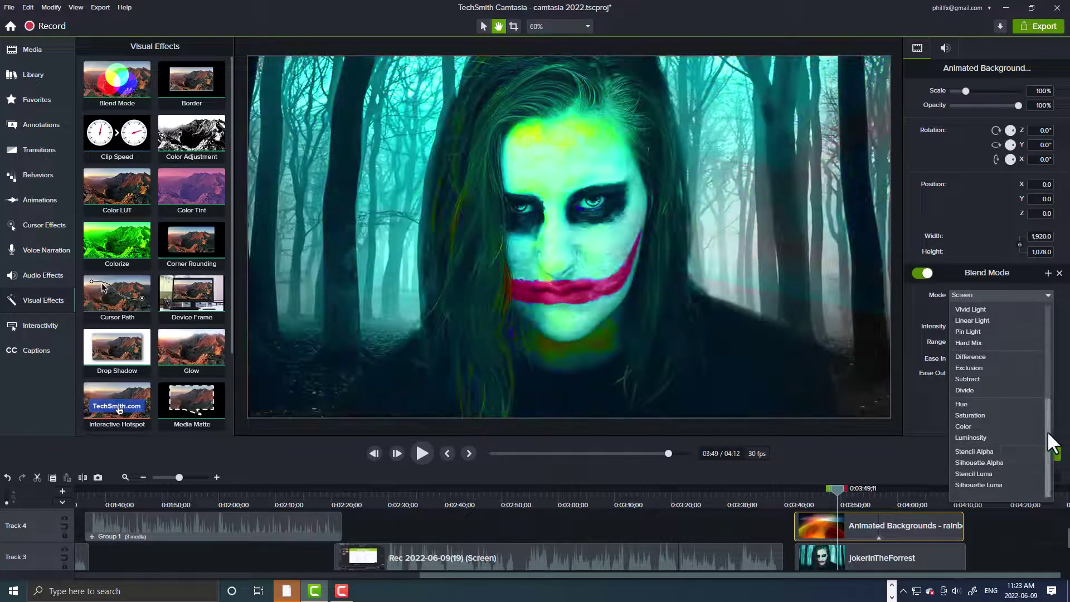
drag(1046, 430, 1015, 320)
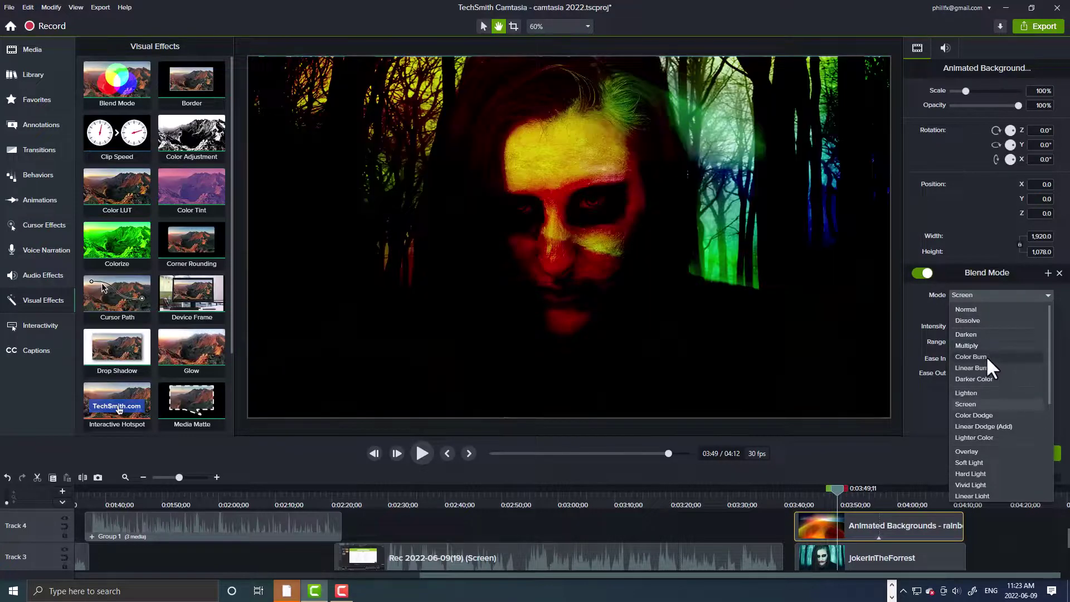
click(984, 355)
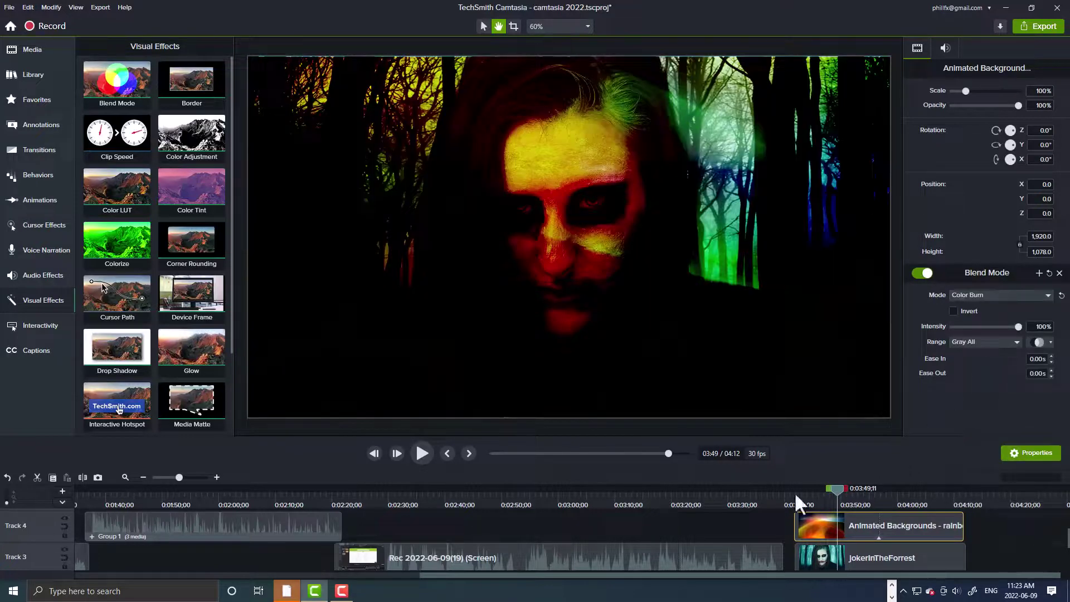
click(421, 452)
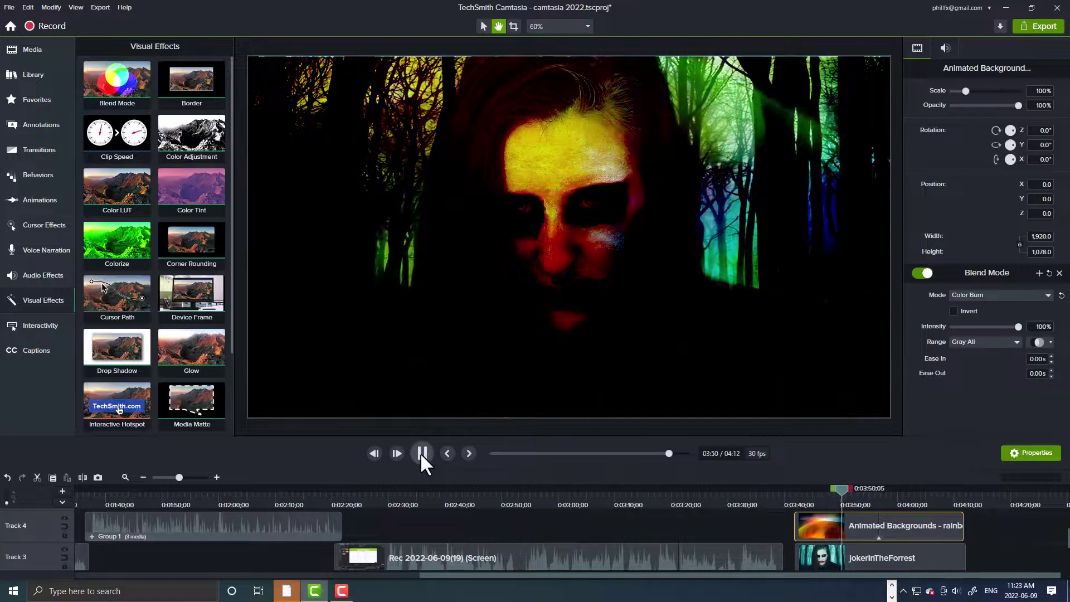
click(422, 453)
click(974, 296)
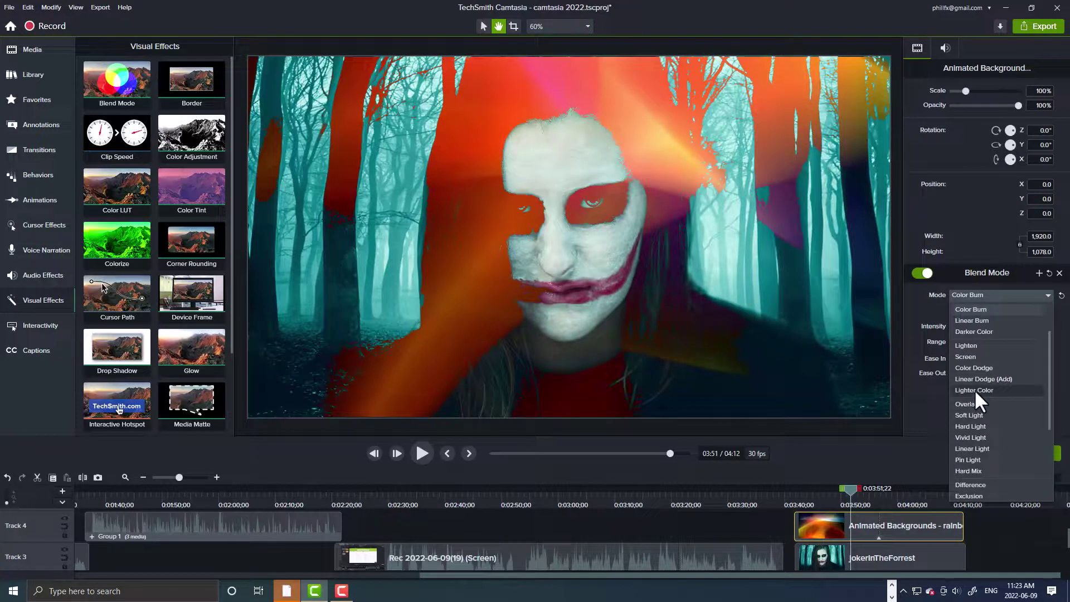
click(975, 389)
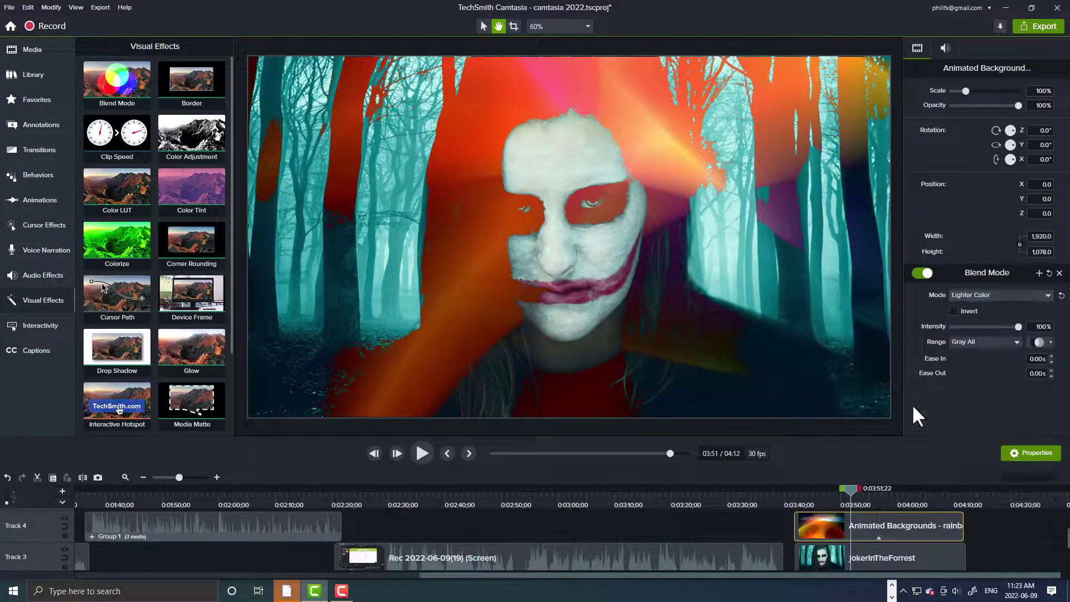
click(422, 453)
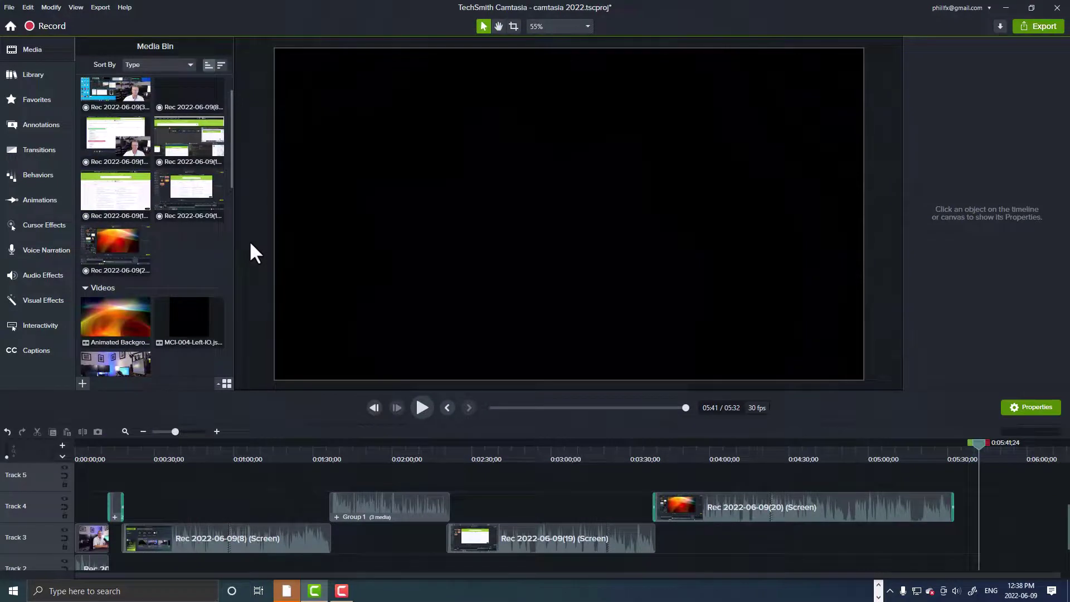
- In the Library expand Callouts, peek into Counters, then open the Indicators folder
click(38, 77)
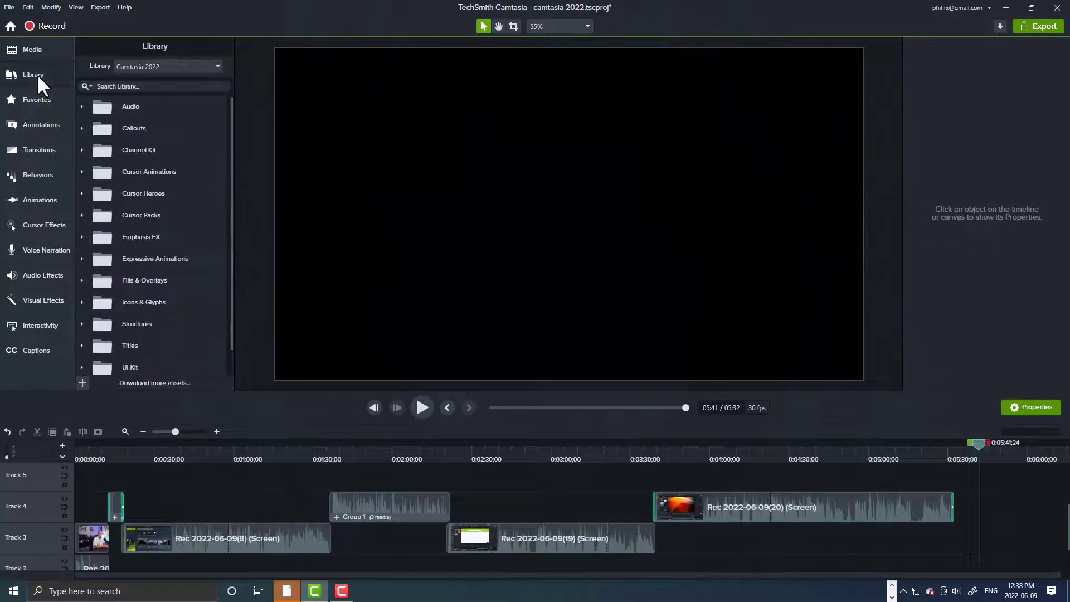
click(81, 128)
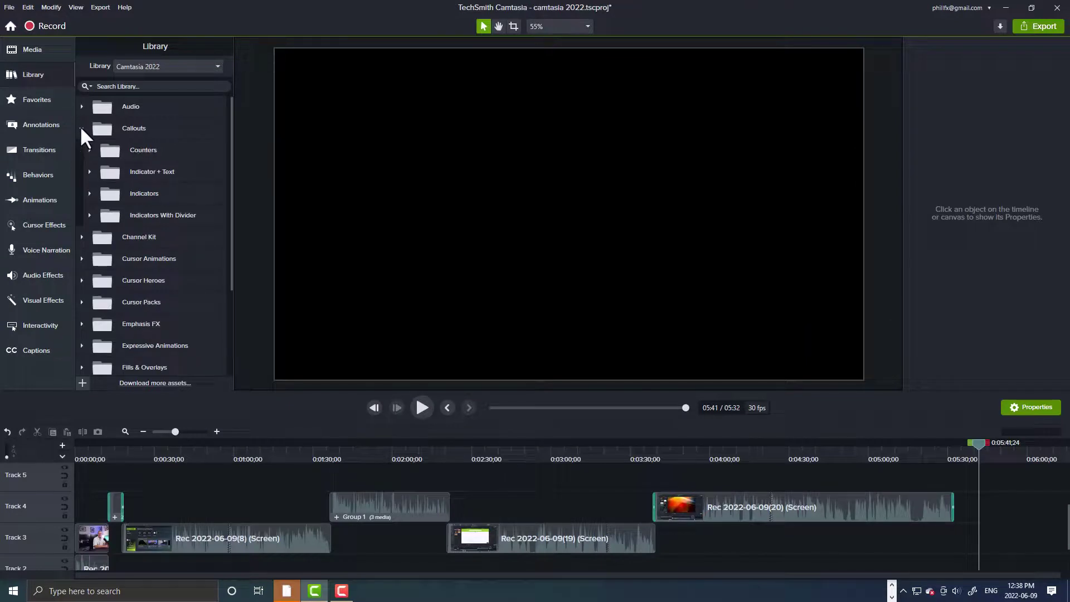
click(89, 150)
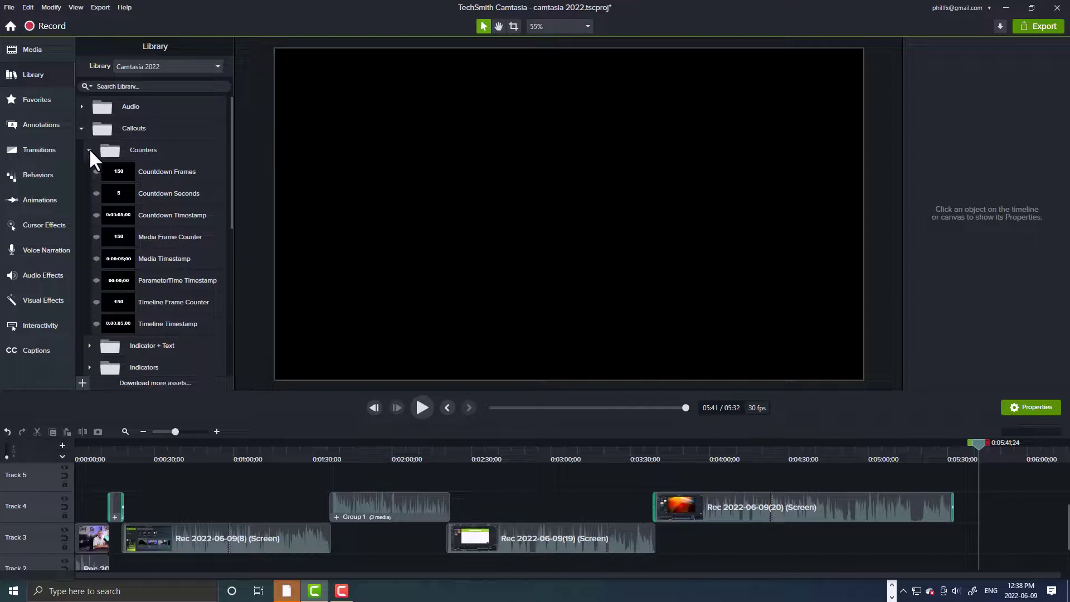
click(89, 150)
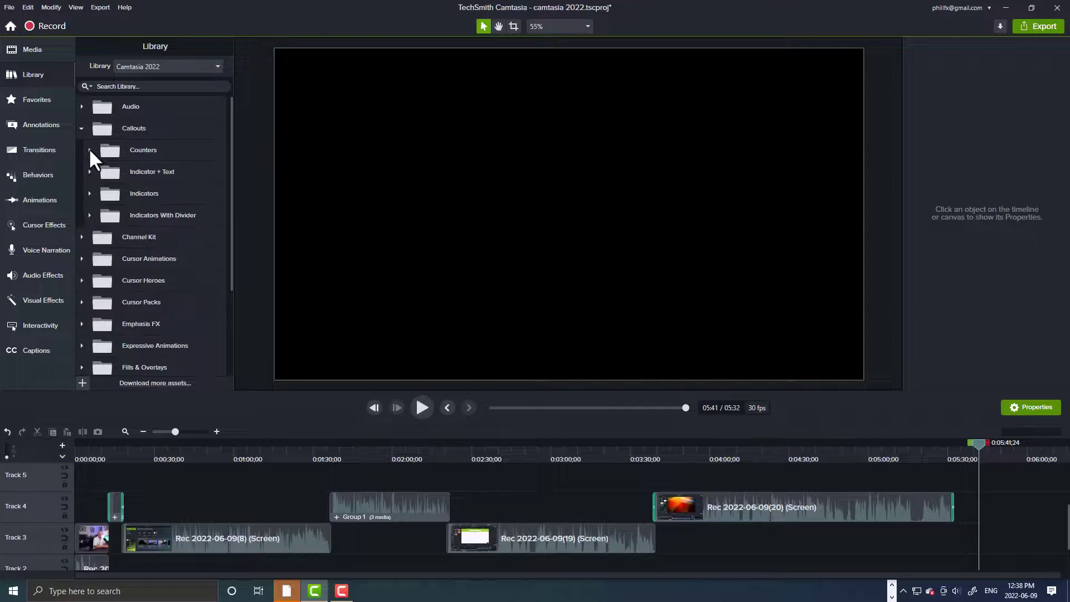
click(90, 193)
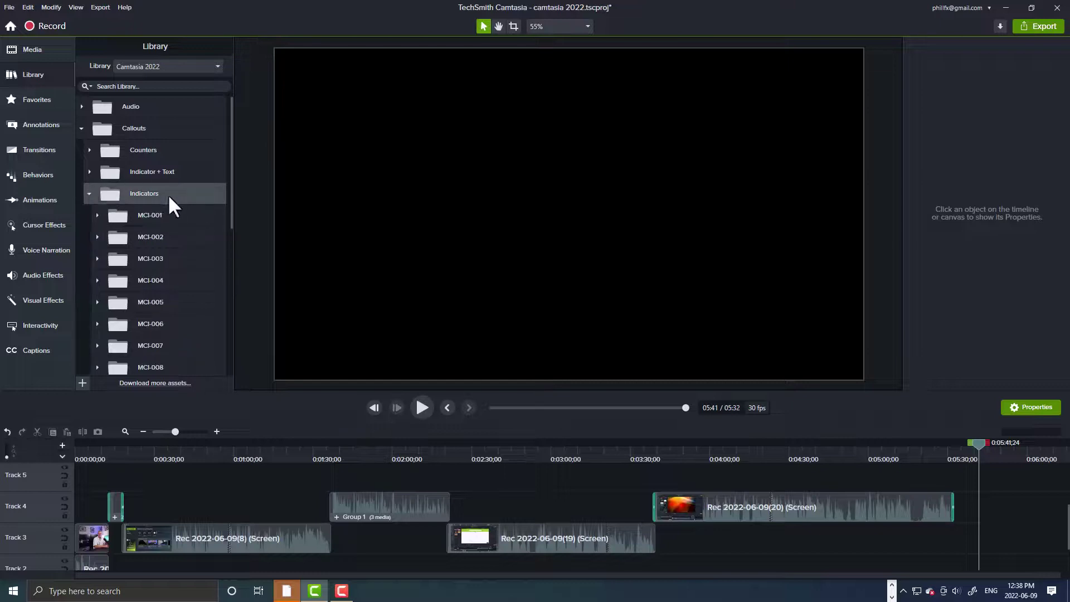
- Add 50mmGrab.PNG to the timeline, scale it to about 199.5%, and shift it left of centre
click(35, 50)
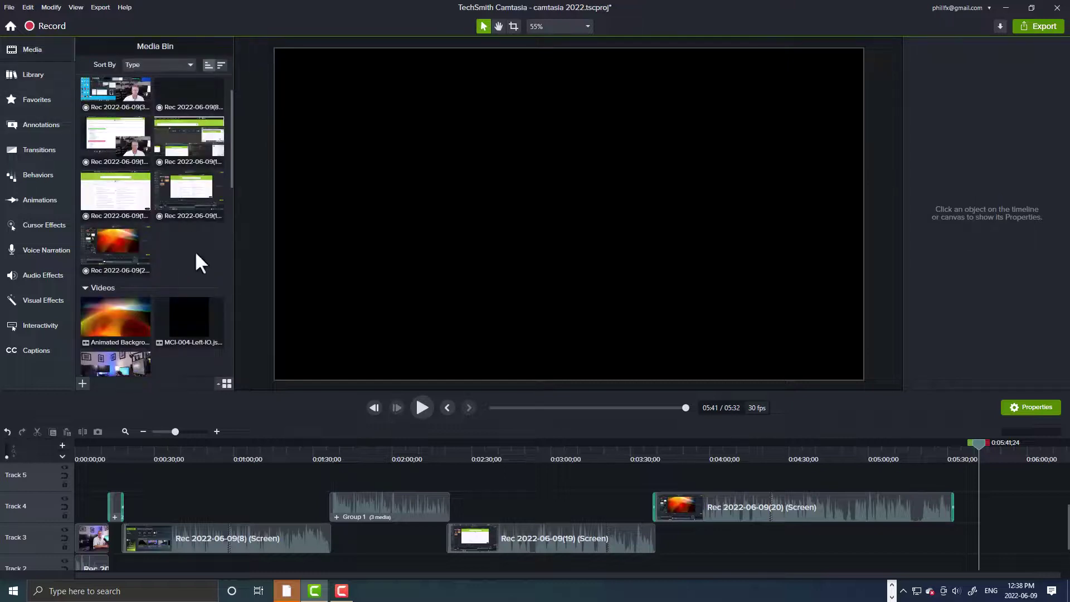
scroll(194, 252, down, 4)
scroll(193, 251, up, 1)
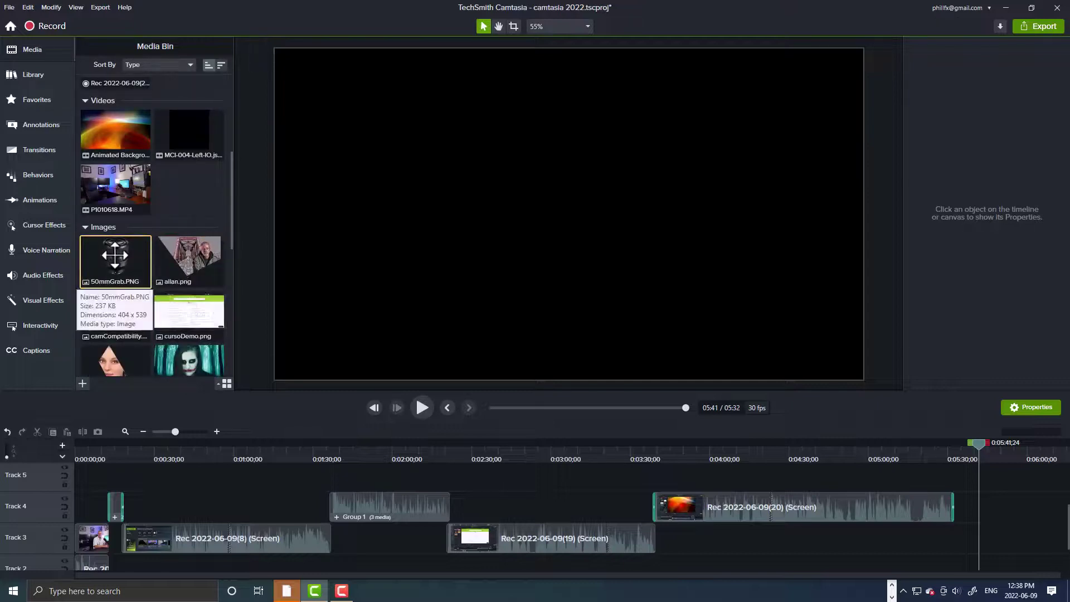
drag(115, 257, 976, 507)
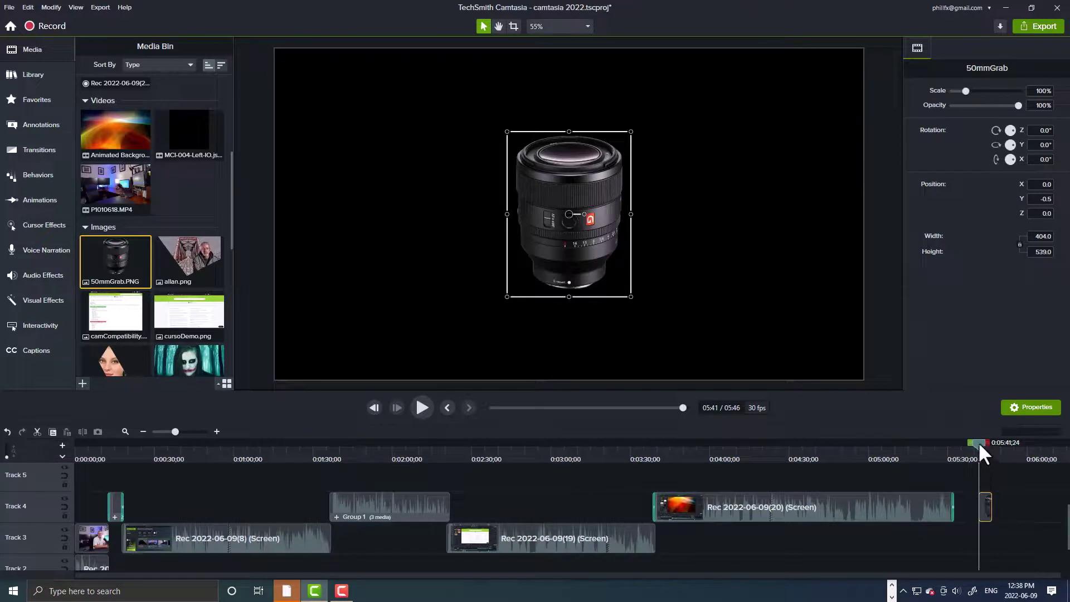
drag(978, 441, 983, 442)
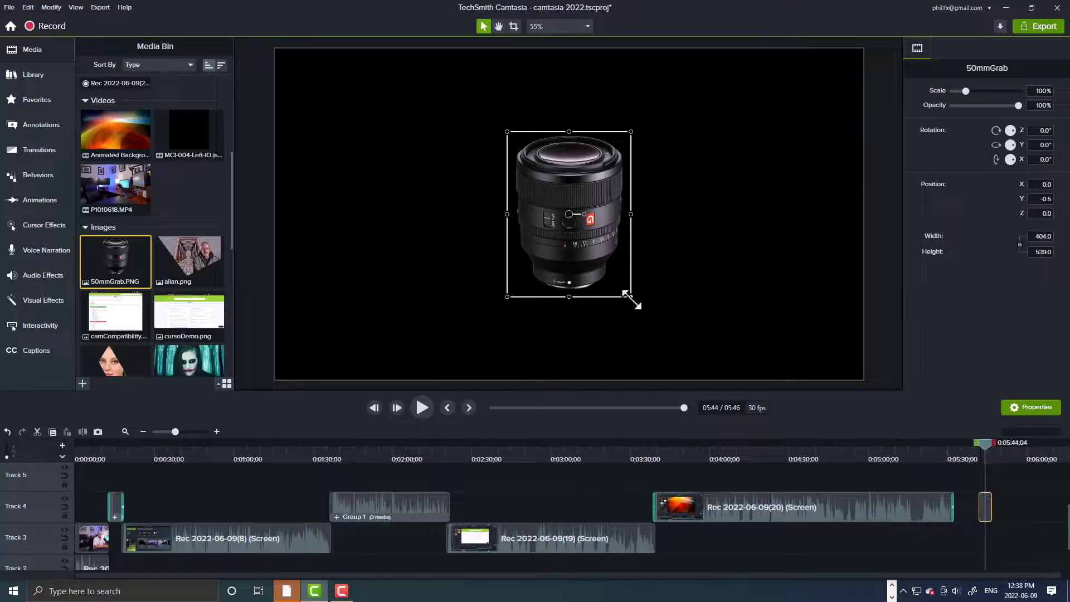
drag(631, 298, 692, 378)
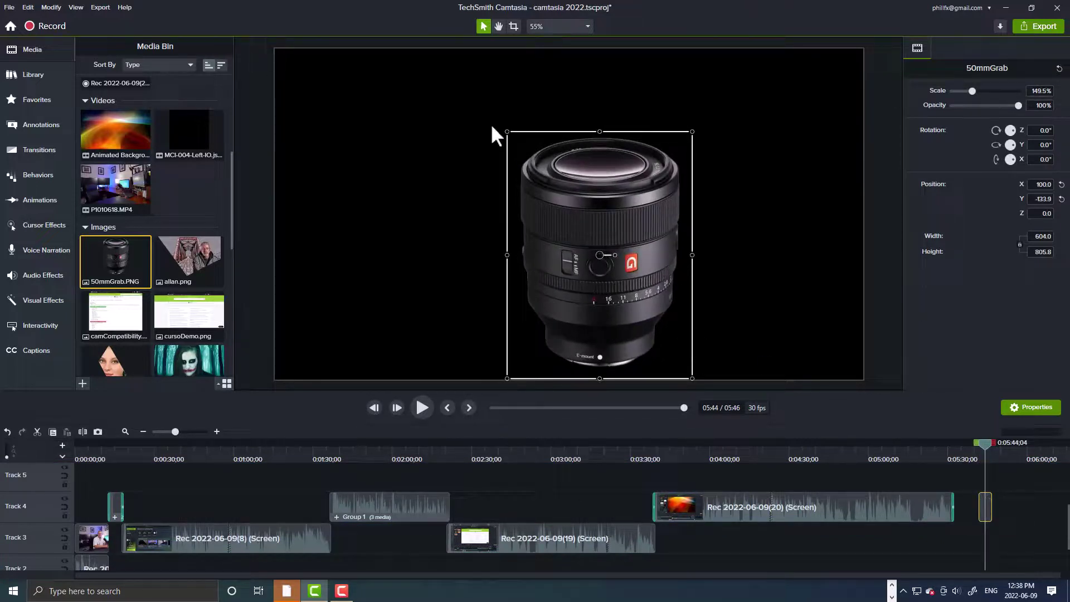
drag(507, 131, 446, 91)
mouse_move(549, 179)
mouse_down()
mouse_move(445, 186)
mouse_move(530, 185)
mouse_up()
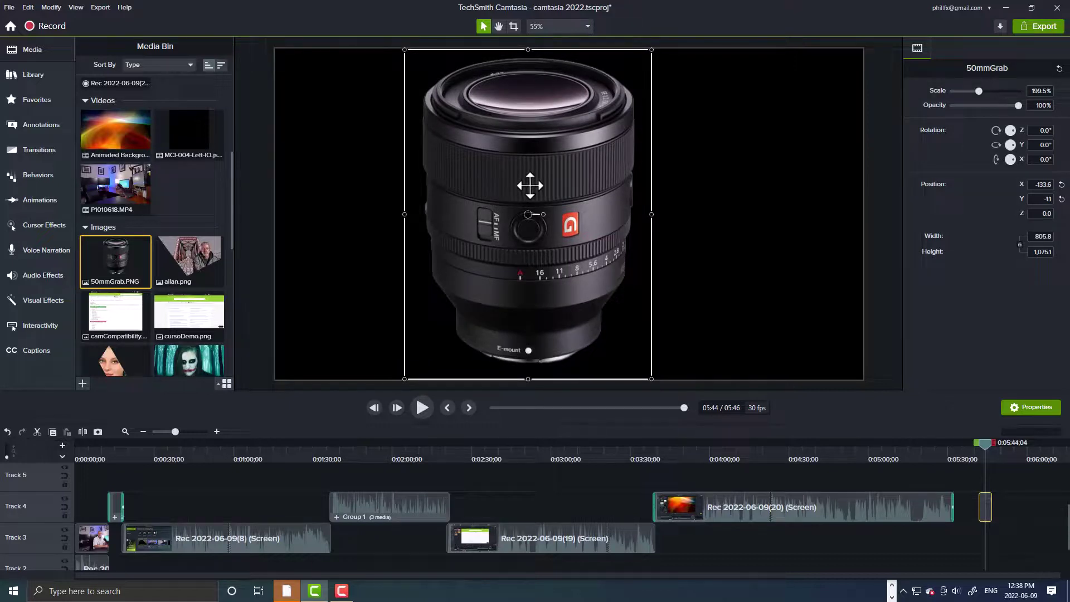
- Preview MCI-001-Left-Down-Angle-IO from Callouts > Indicators and drop it onto Track 5
click(29, 76)
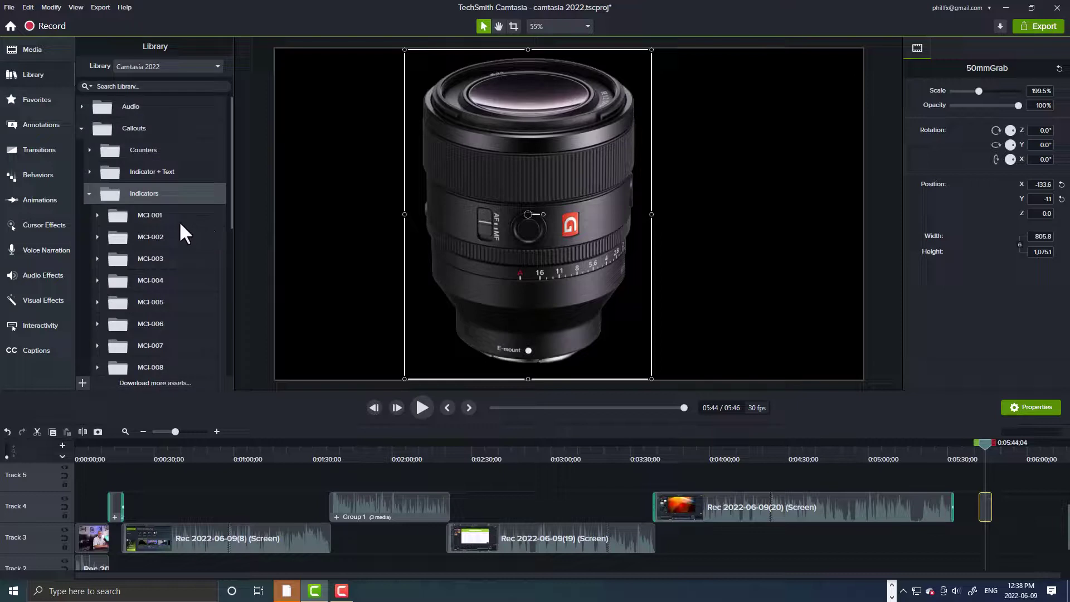
click(152, 213)
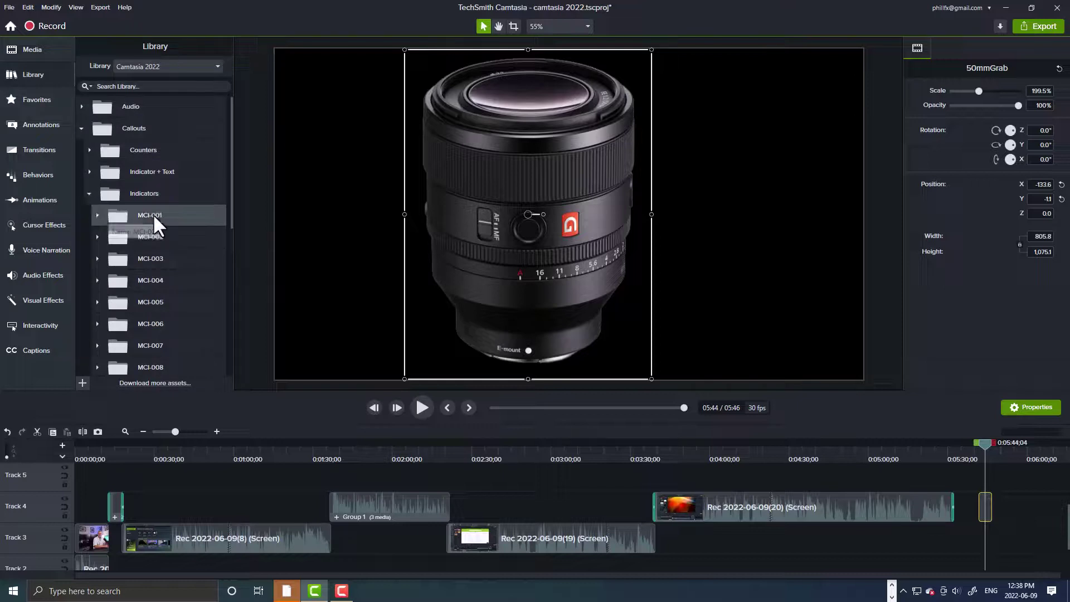
click(97, 215)
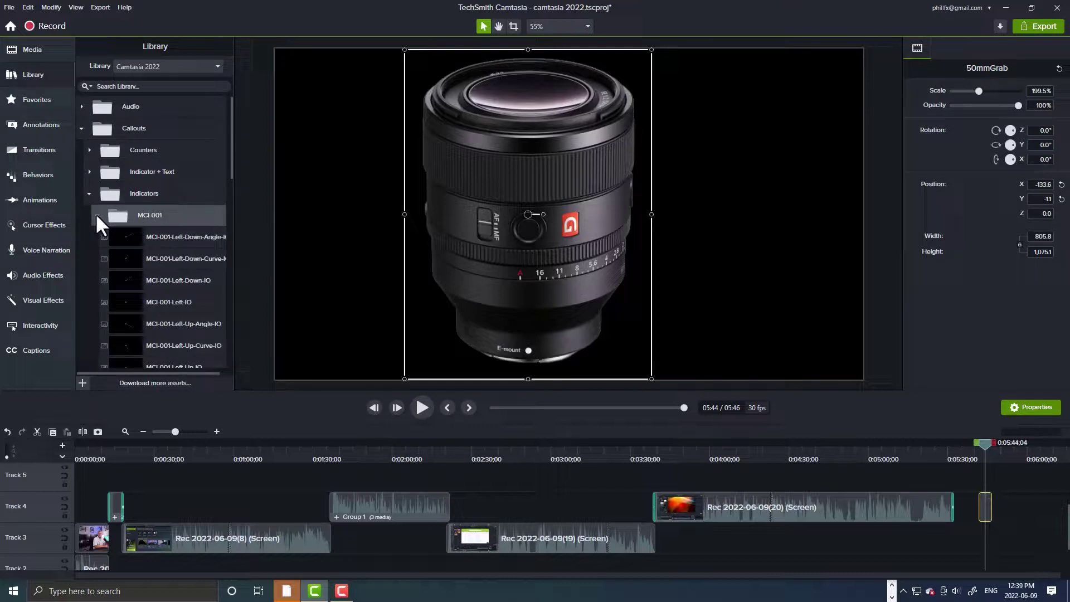
double_click(168, 236)
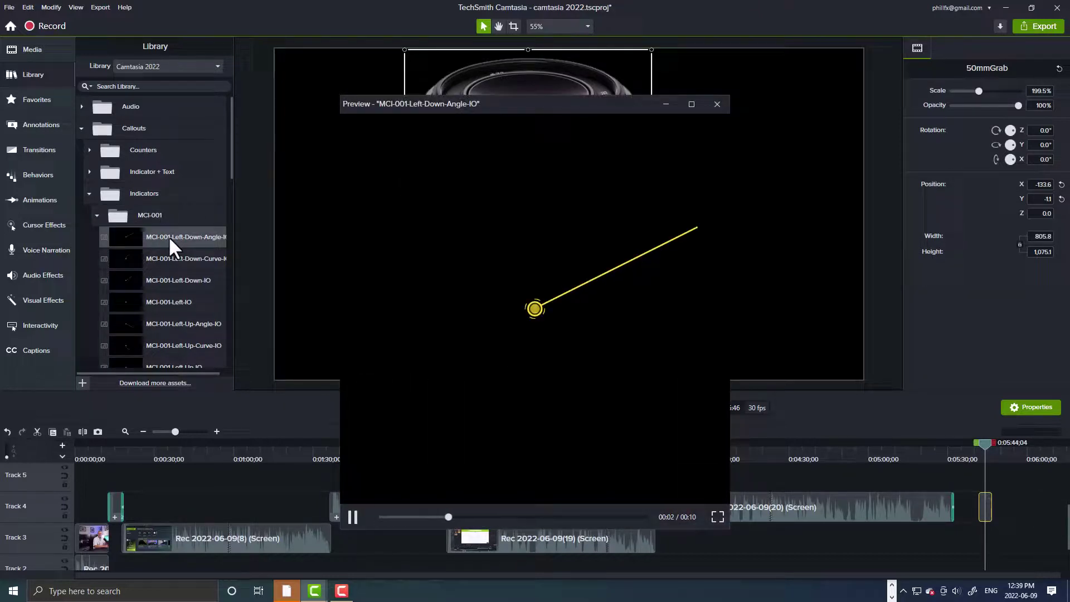
click(717, 103)
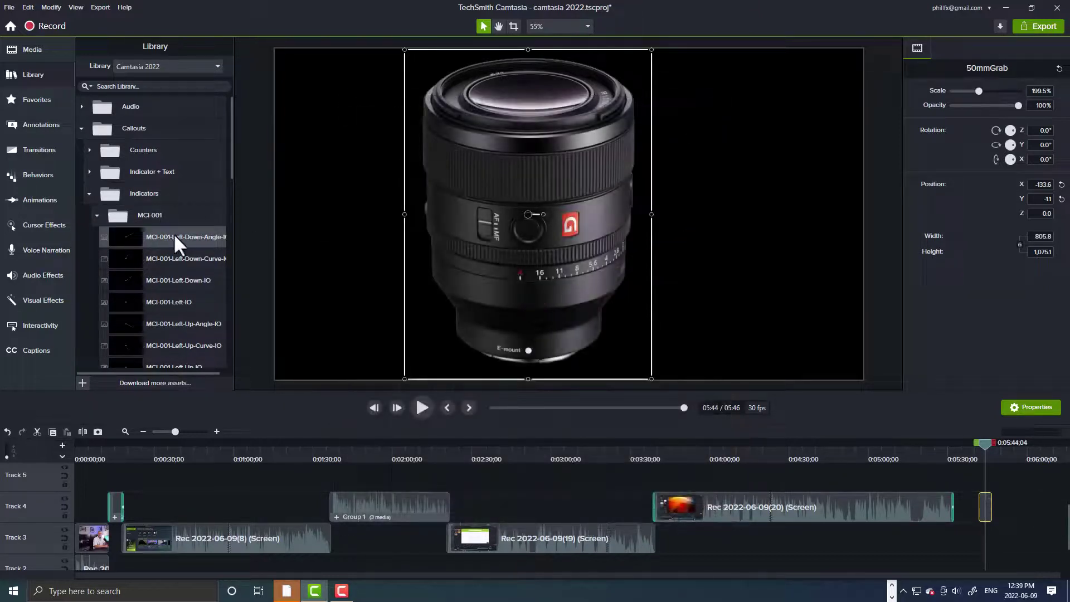
drag(172, 231, 979, 443)
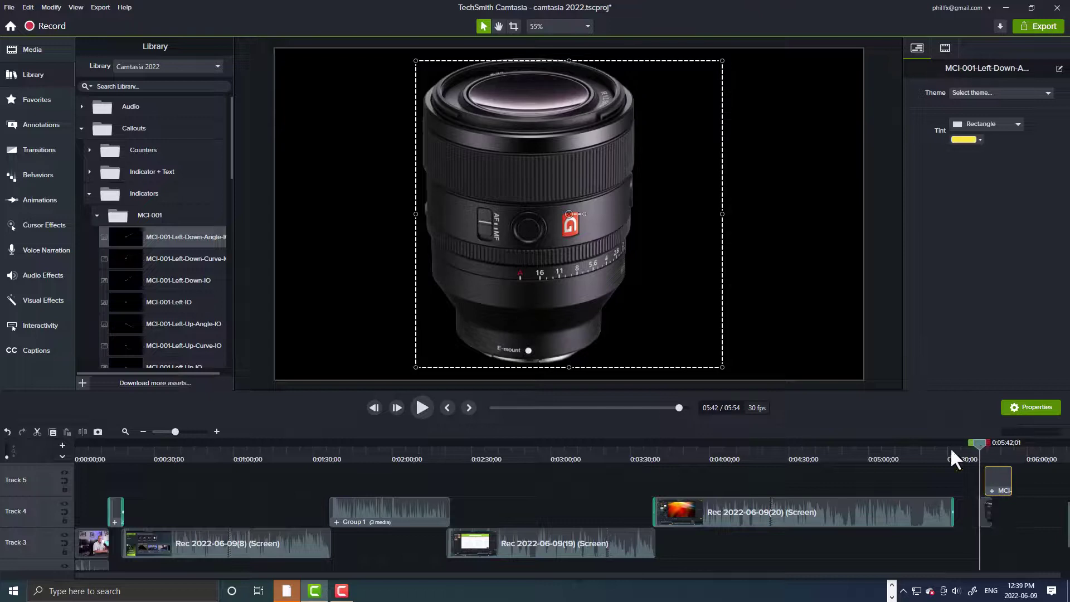
- Turn off timeline snapping to the playhead and nudge the callout clip slightly later
click(78, 7)
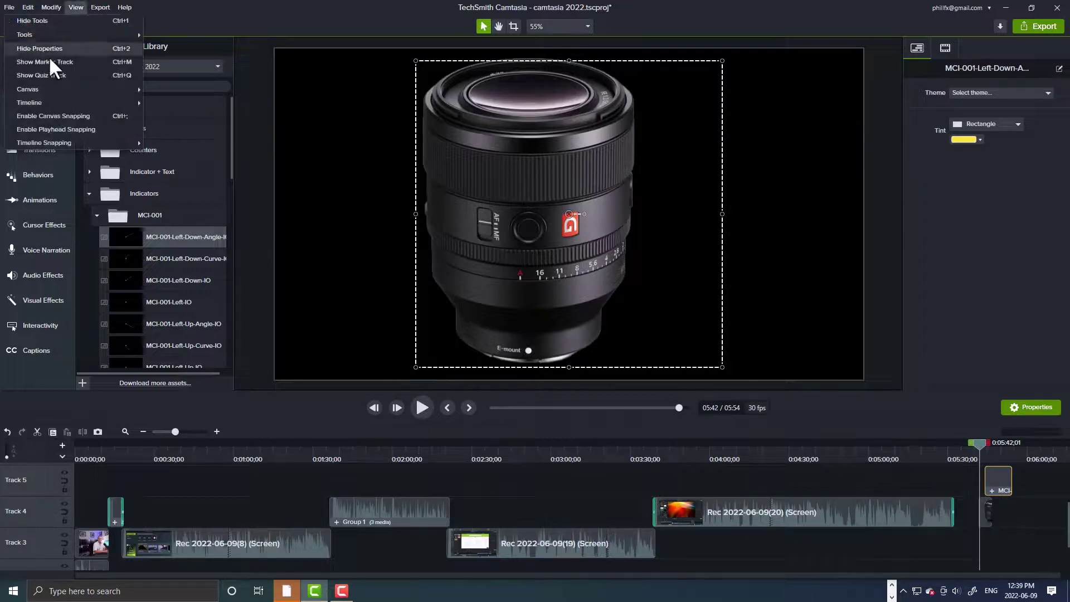
click(69, 128)
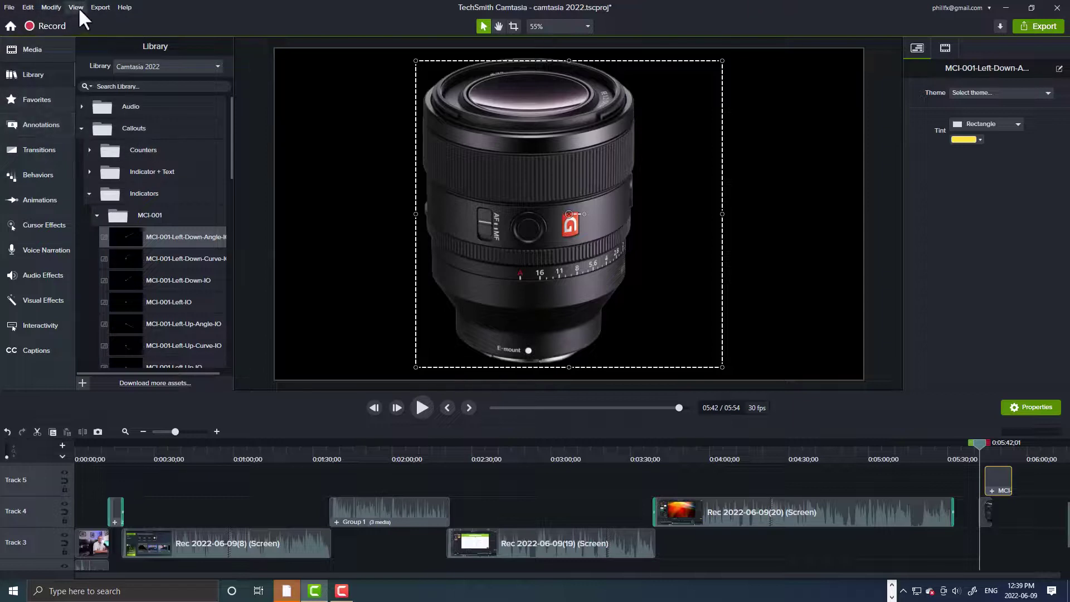
click(78, 7)
click(49, 127)
click(76, 6)
mouse_move(52, 148)
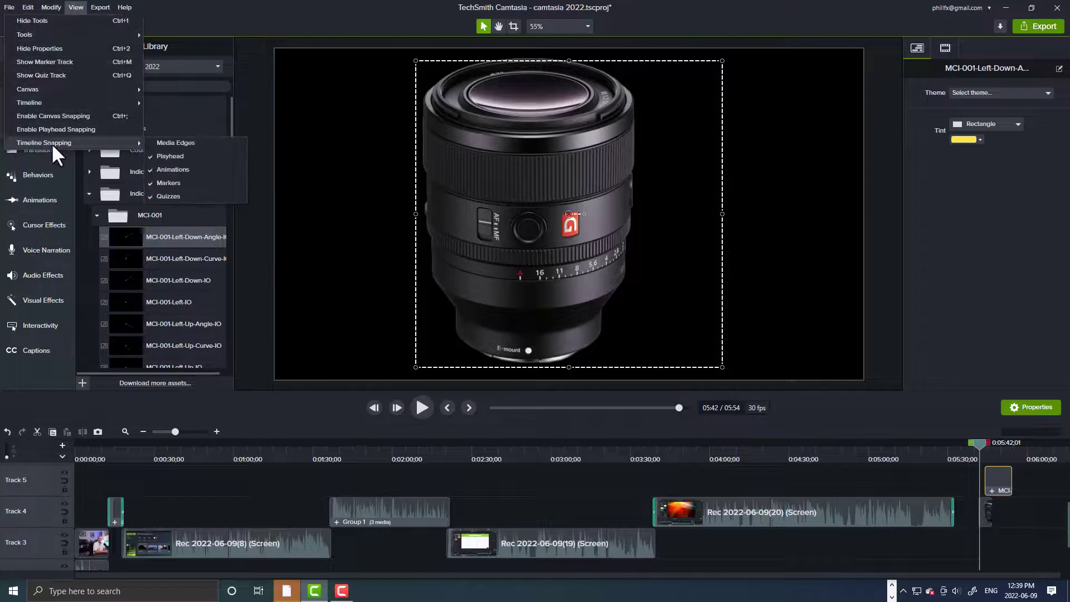
click(165, 156)
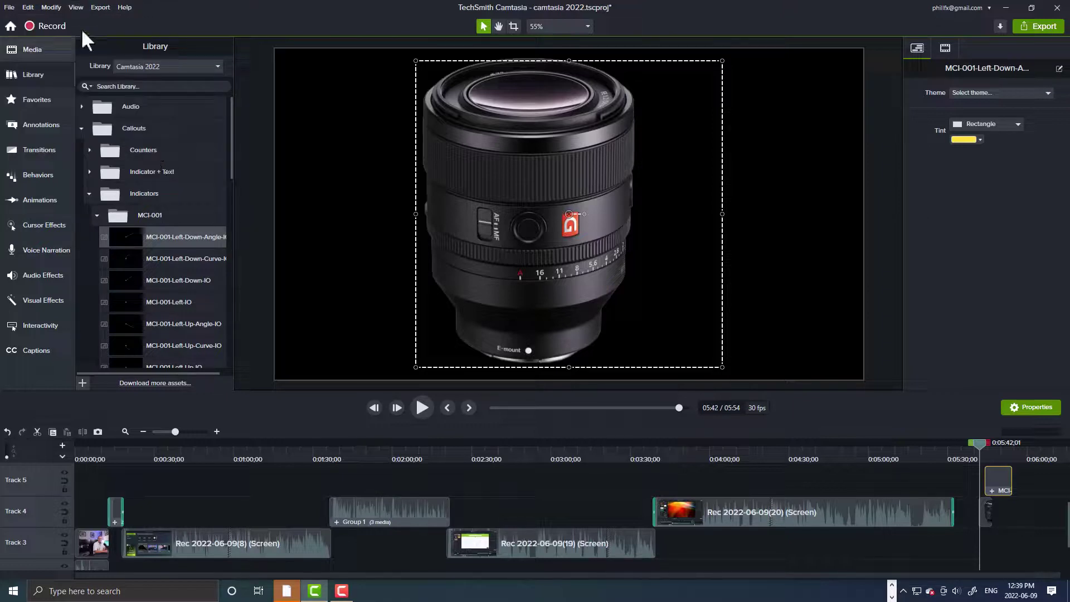
drag(994, 476, 995, 477)
- Move the callout circle onto the AF button, shrink the box, and place it left of the lens
click(989, 511)
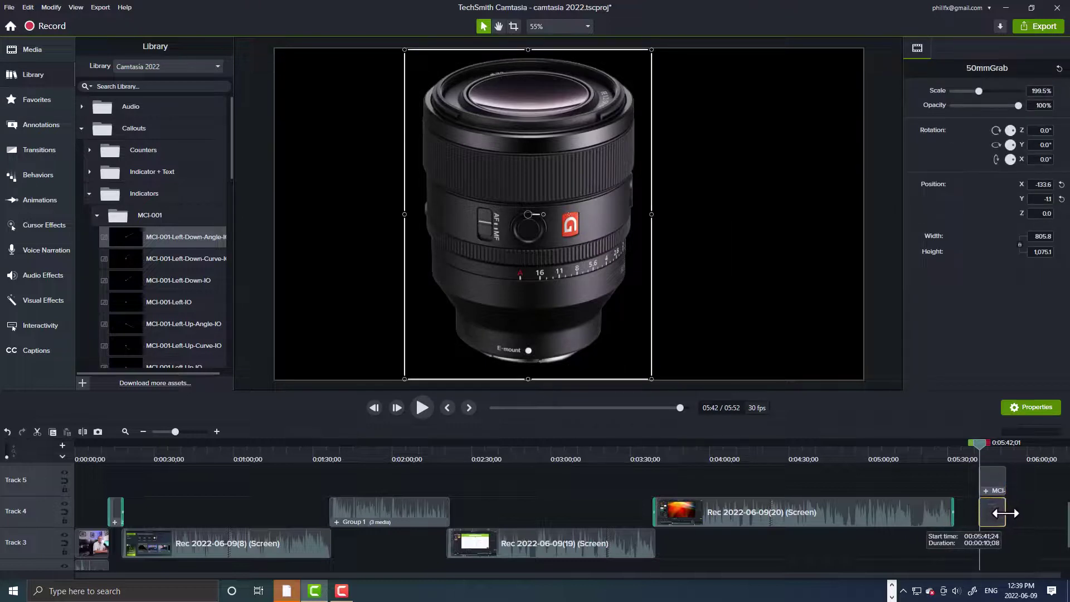
drag(979, 446, 997, 446)
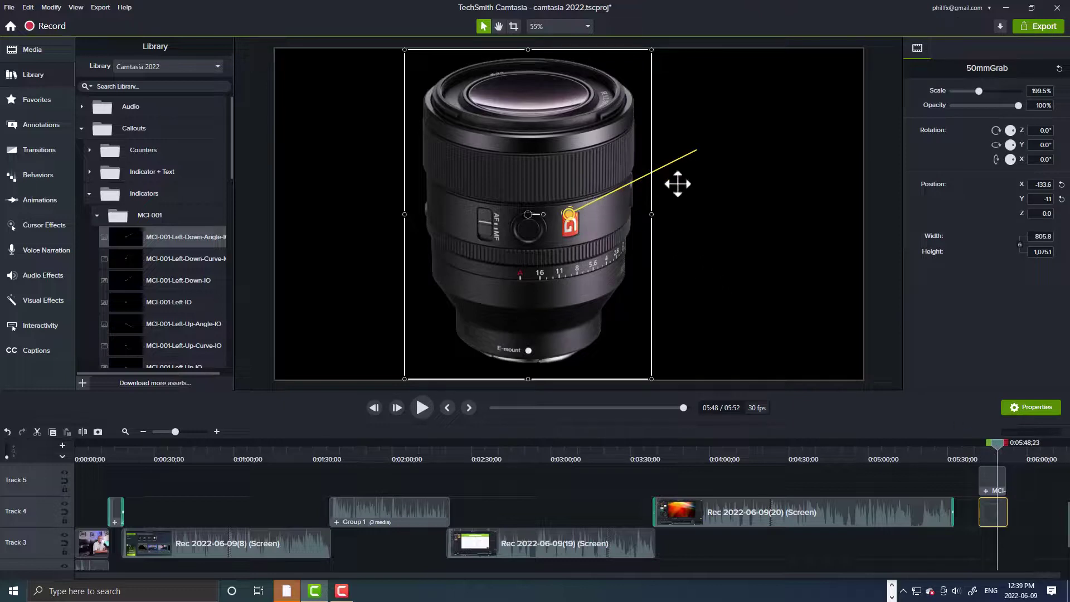
click(679, 161)
drag(671, 165, 600, 164)
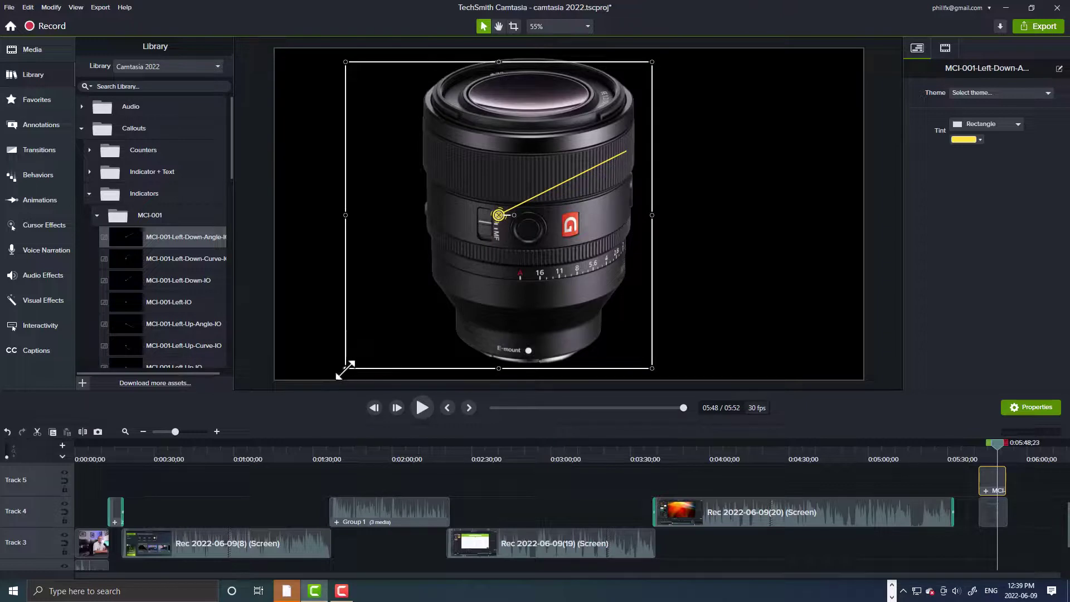
drag(346, 366, 627, 243)
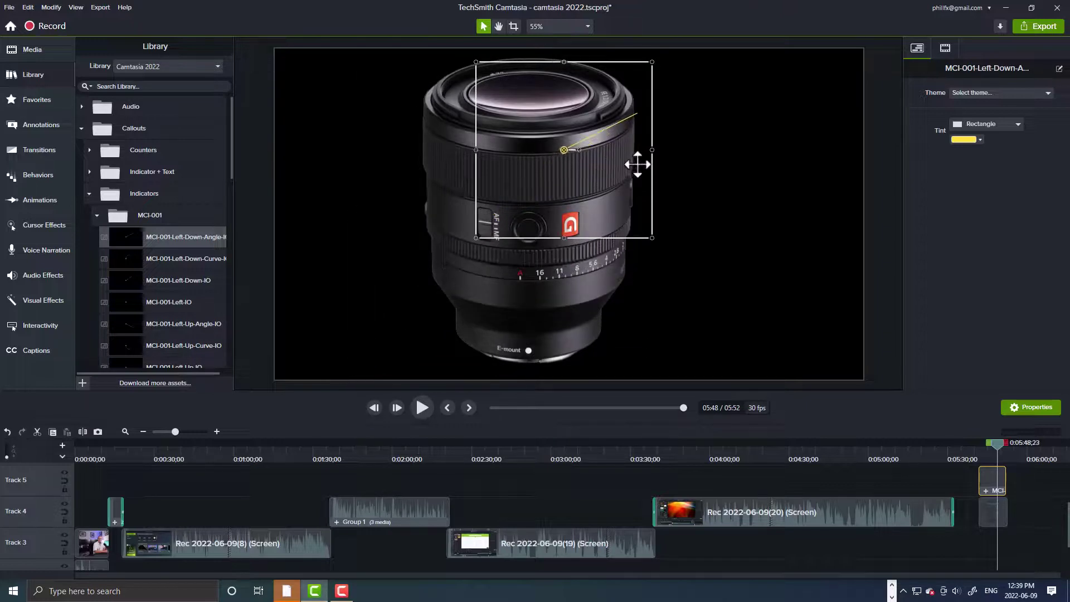
drag(649, 167, 433, 265)
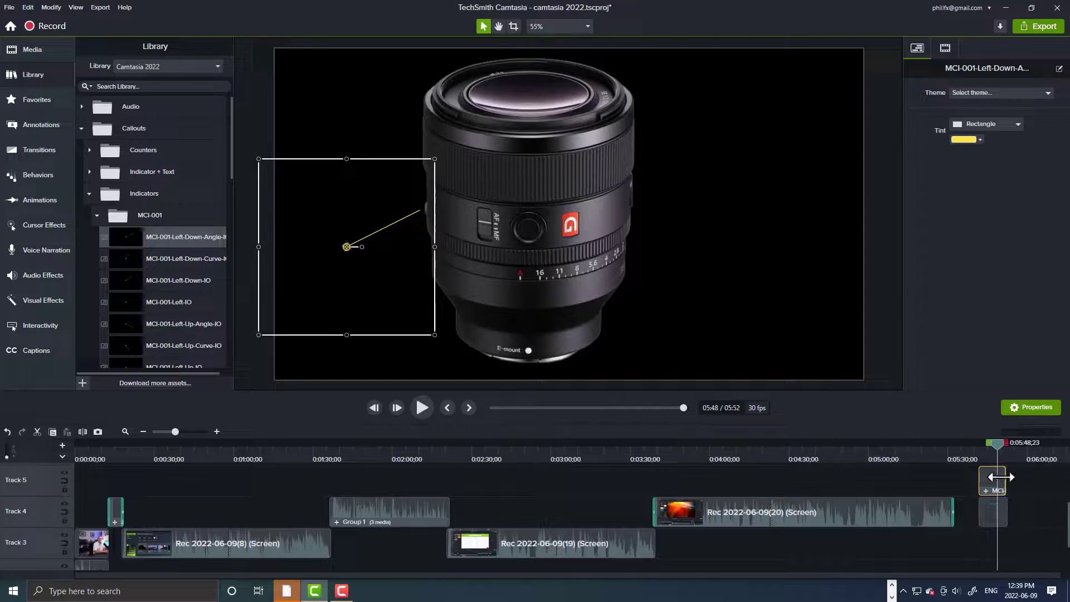
- Inspect the callout group's inner line and rectangle clips, then return to the Main Timeline
double_click(985, 490)
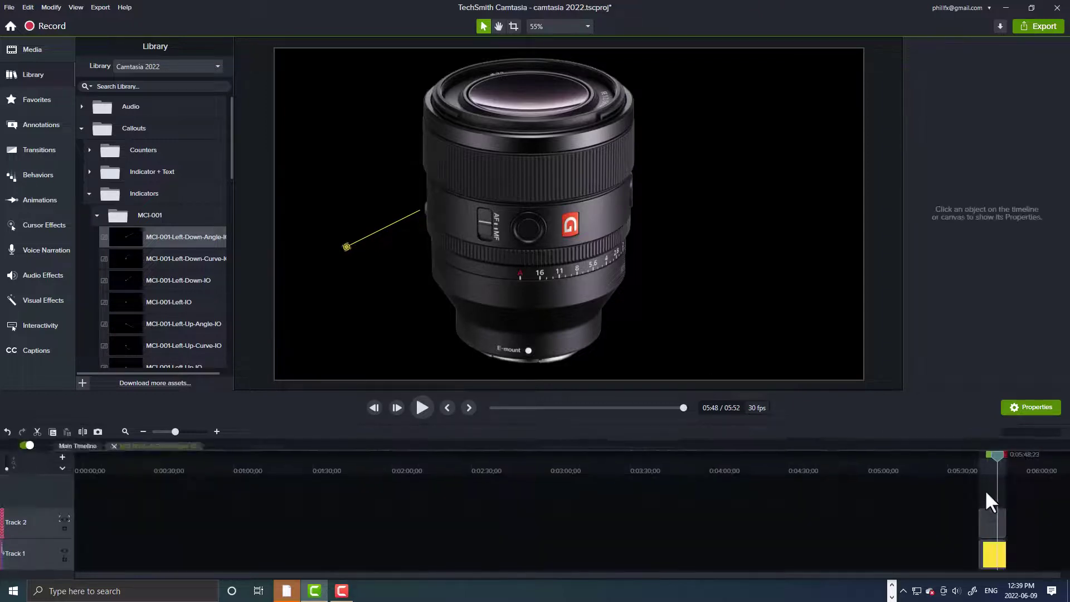
click(991, 526)
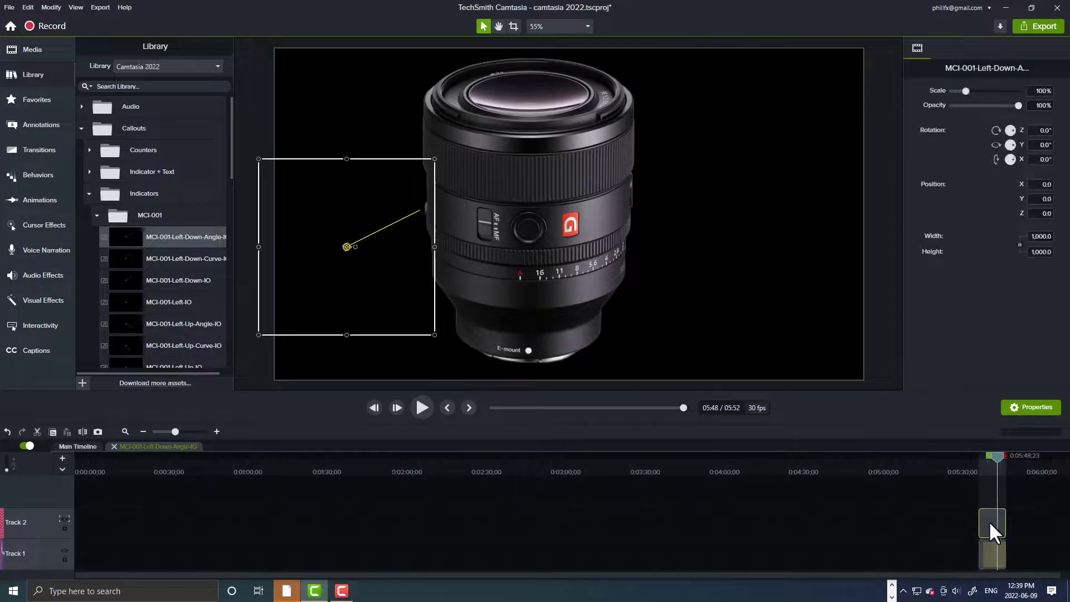
click(991, 554)
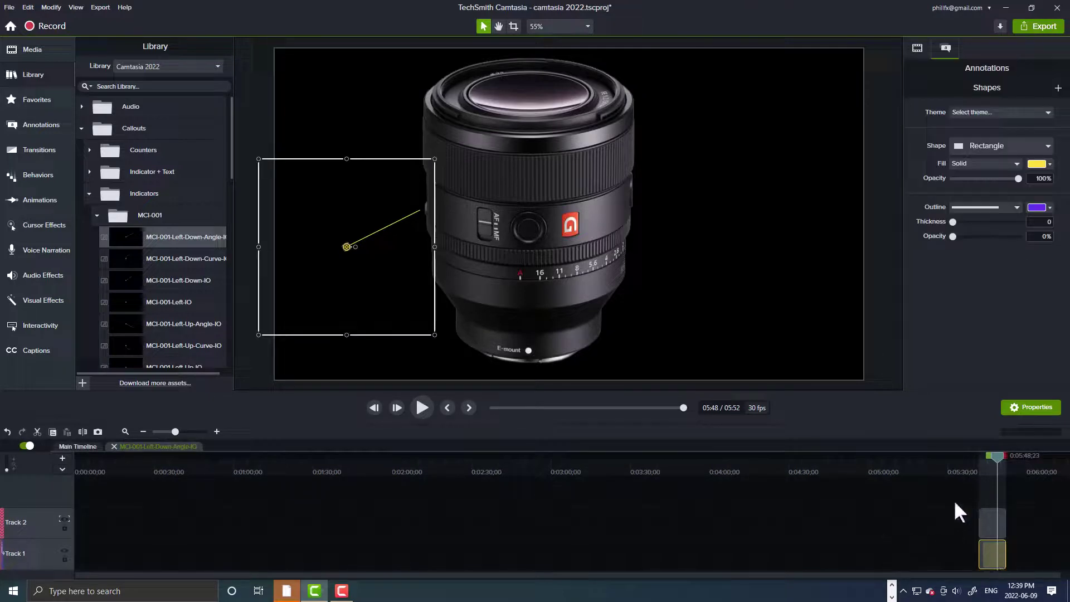
click(114, 446)
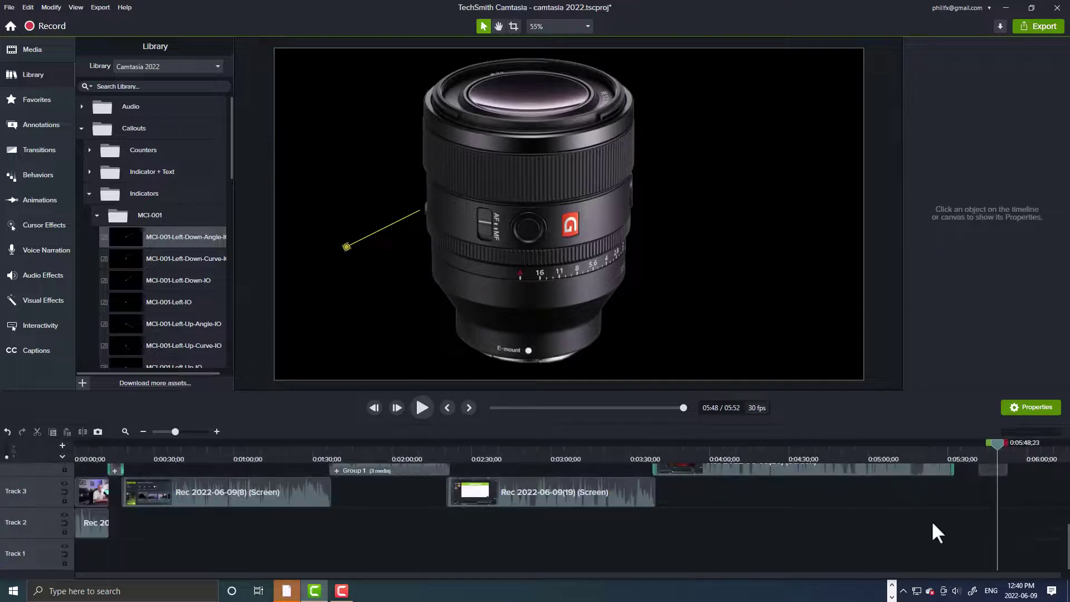
scroll(931, 521, up, 2)
- Tint the MCI-001-Left-Down-Angle-IO callout white after briefly trying green, then deselect it
click(992, 476)
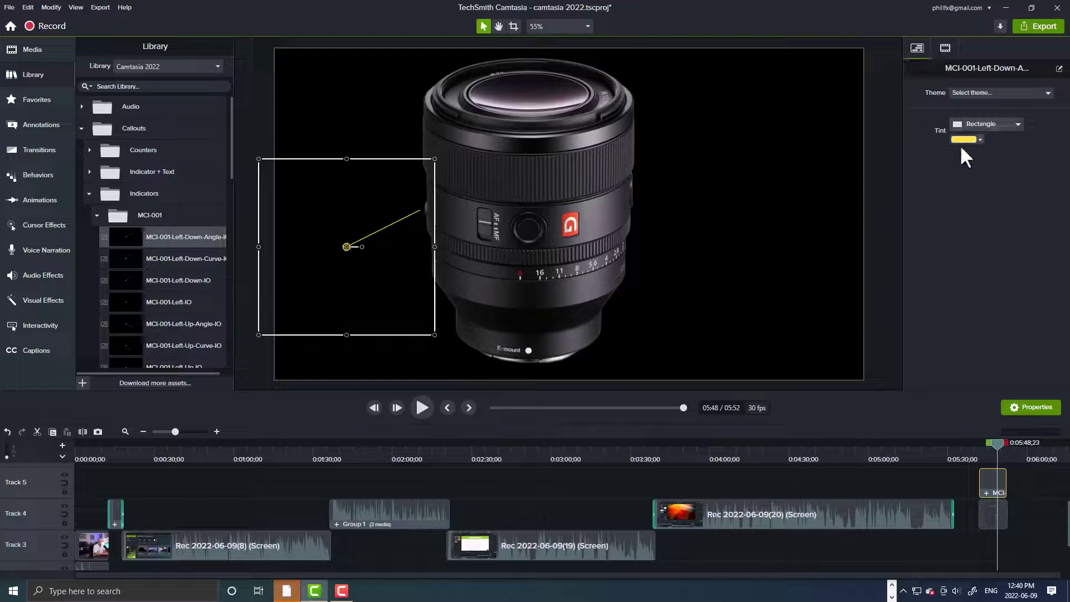
click(979, 139)
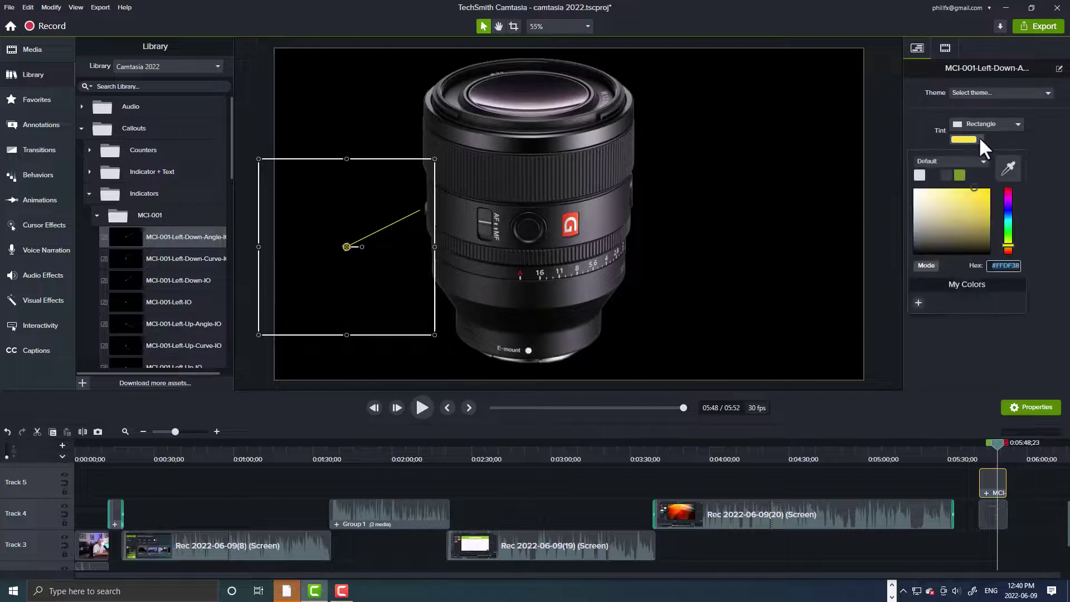
click(958, 174)
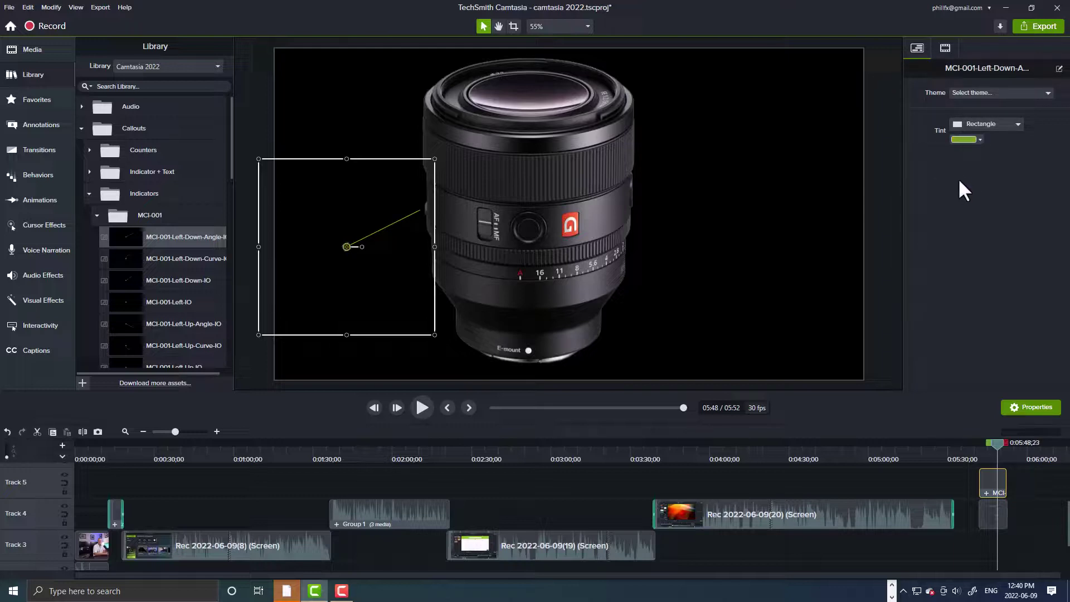
click(980, 139)
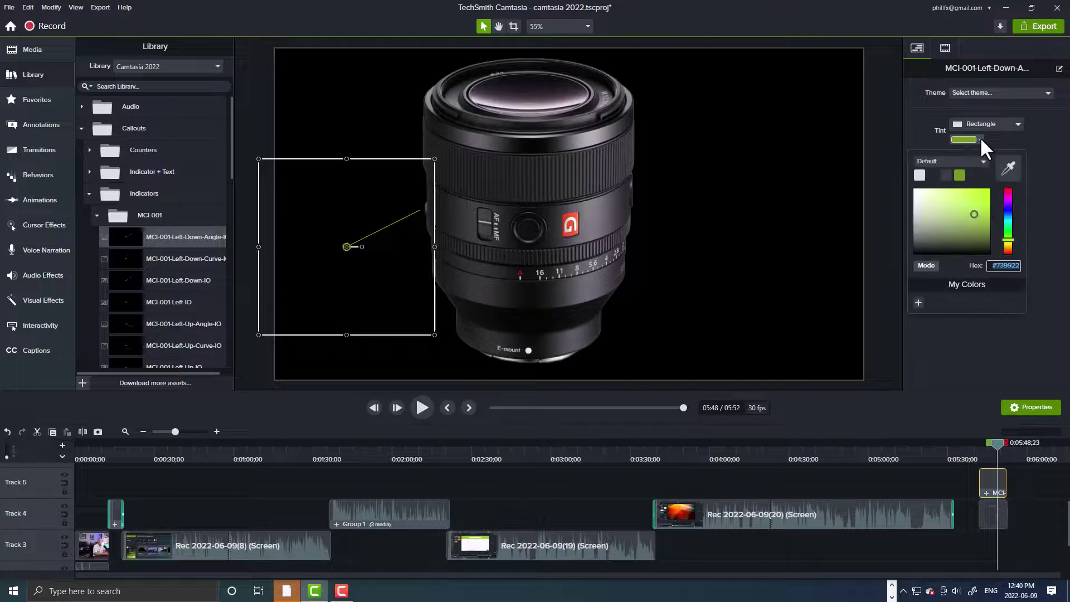
click(919, 176)
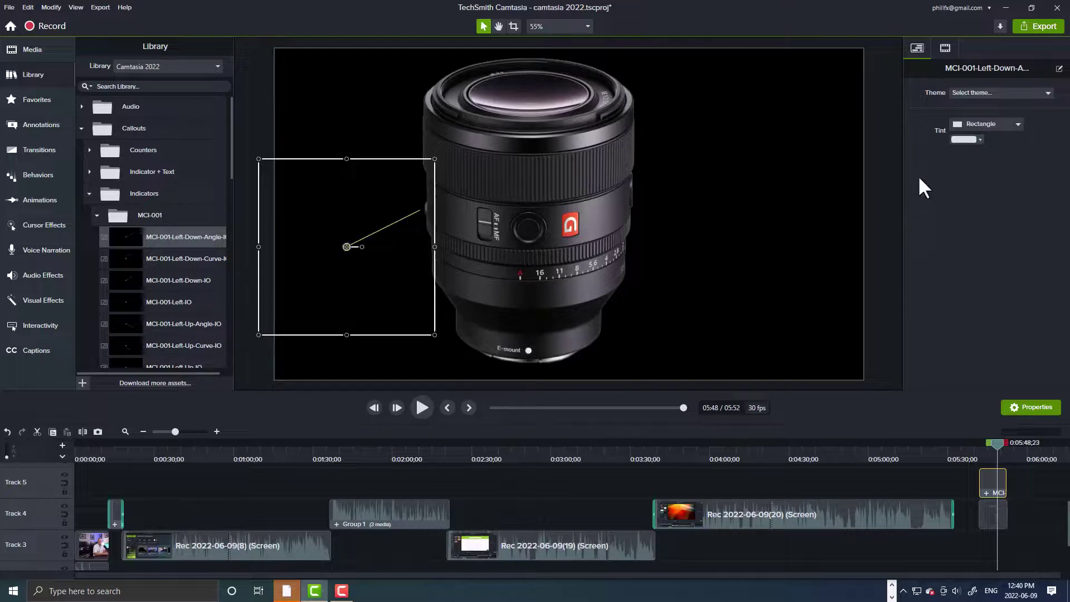
click(730, 283)
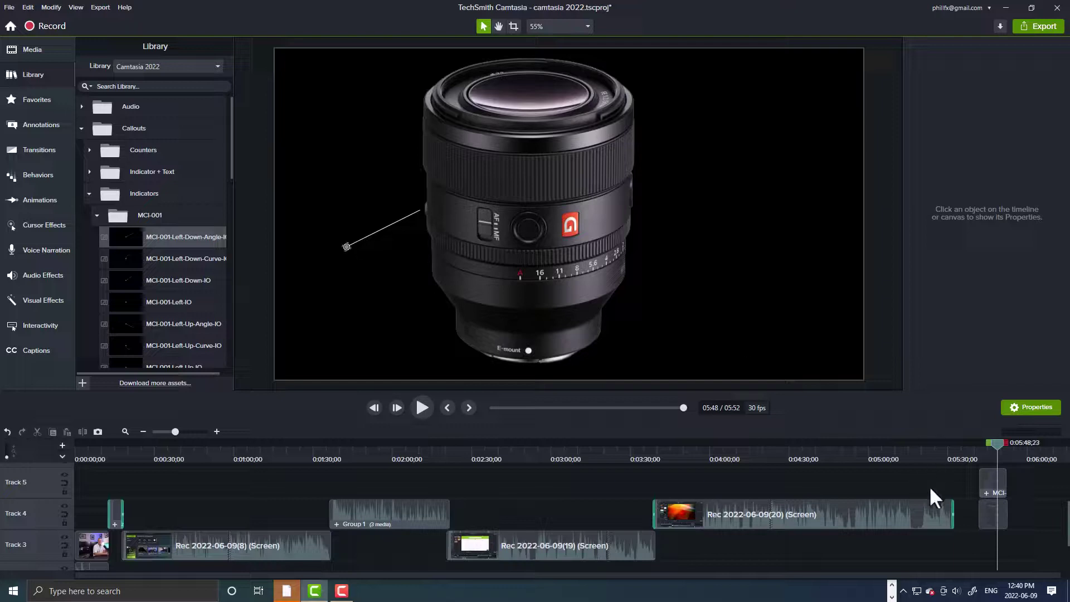
- Delete the old indicator callout from Track 5 and collapse the MCI-001 and Indicators folders
click(986, 479)
key(Delete)
click(97, 215)
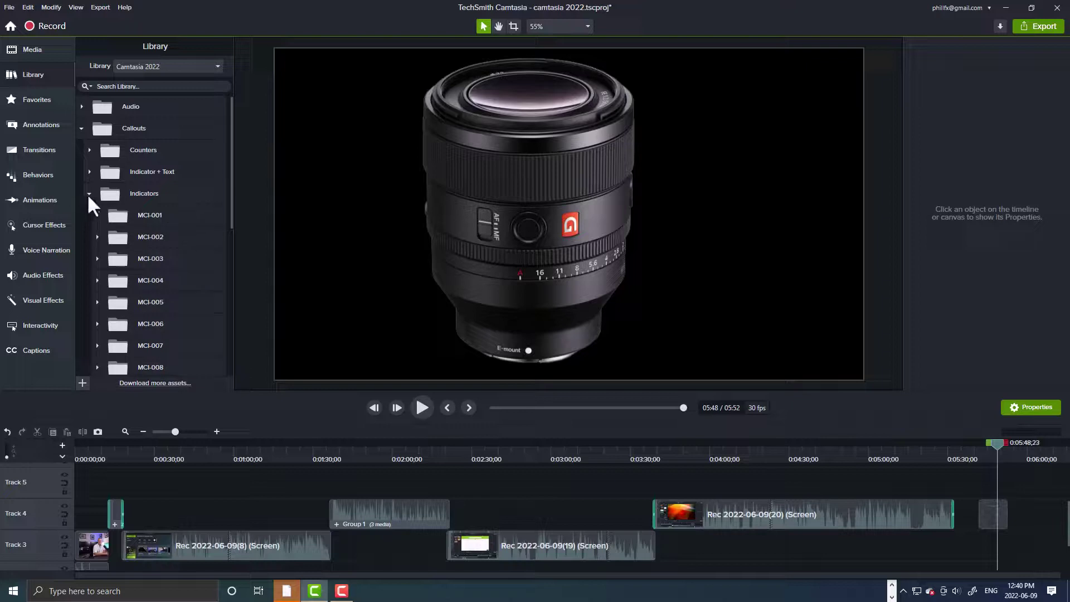
click(89, 194)
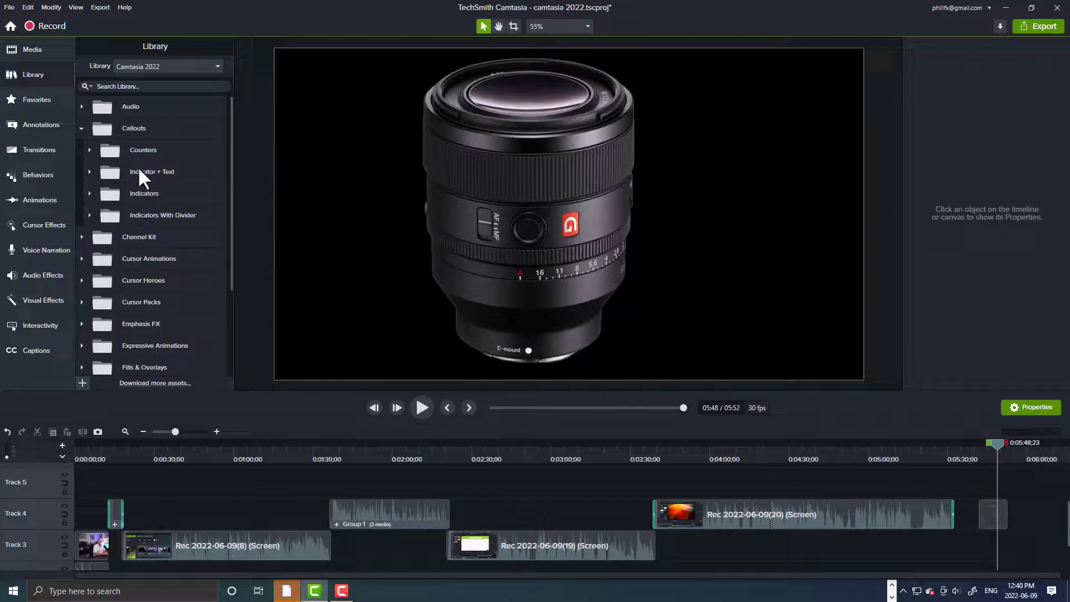
- Add the Indicator-Step-Title-Box callout from Indicator + Text > DIY Examples, shrunk and placed right of the lens
click(89, 171)
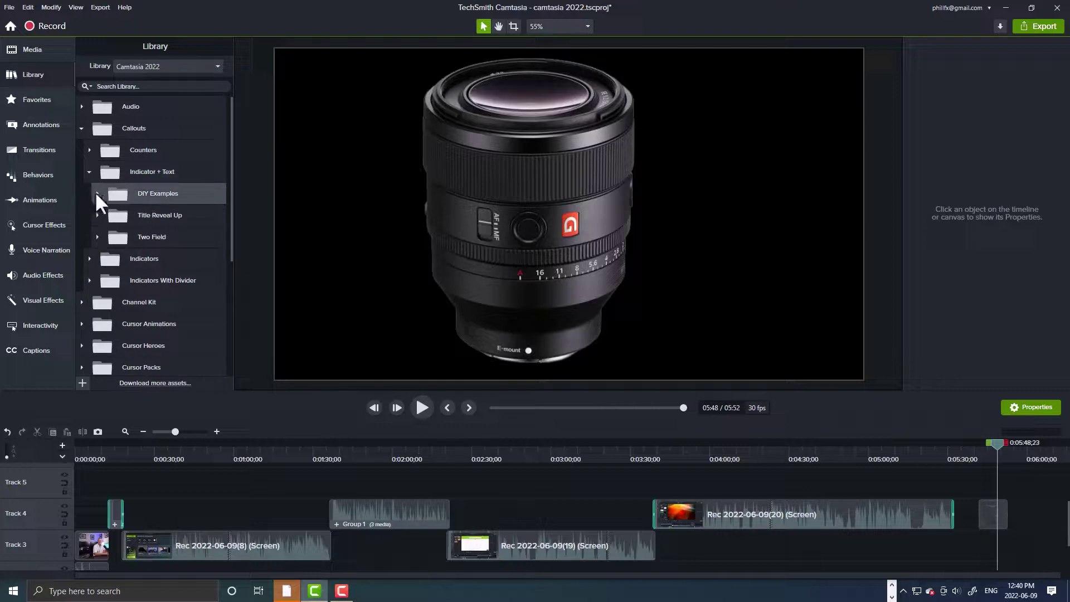
click(96, 193)
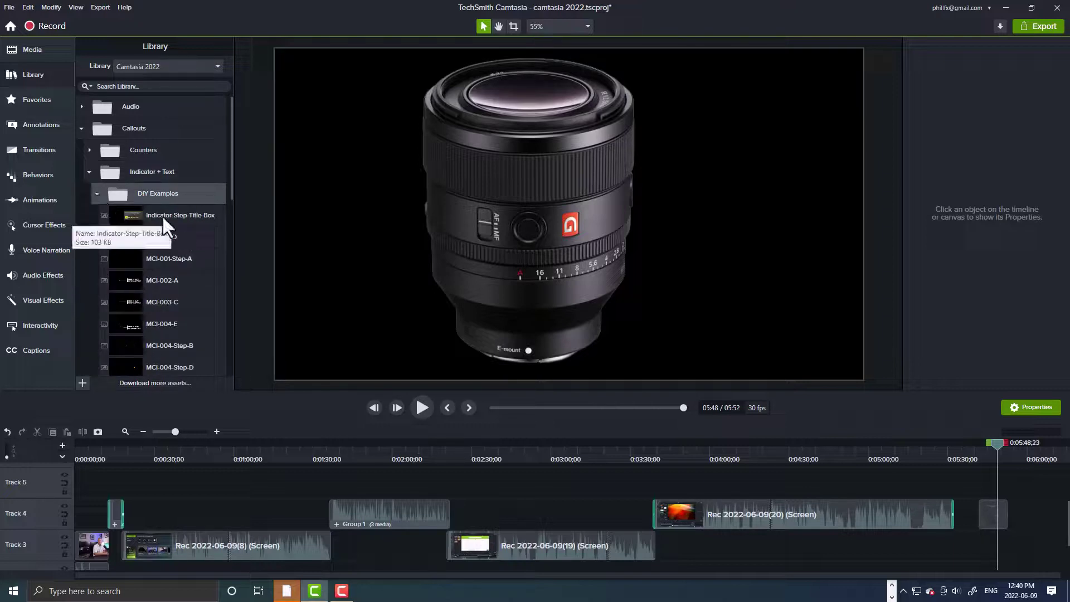
drag(162, 215, 978, 476)
drag(659, 218, 797, 201)
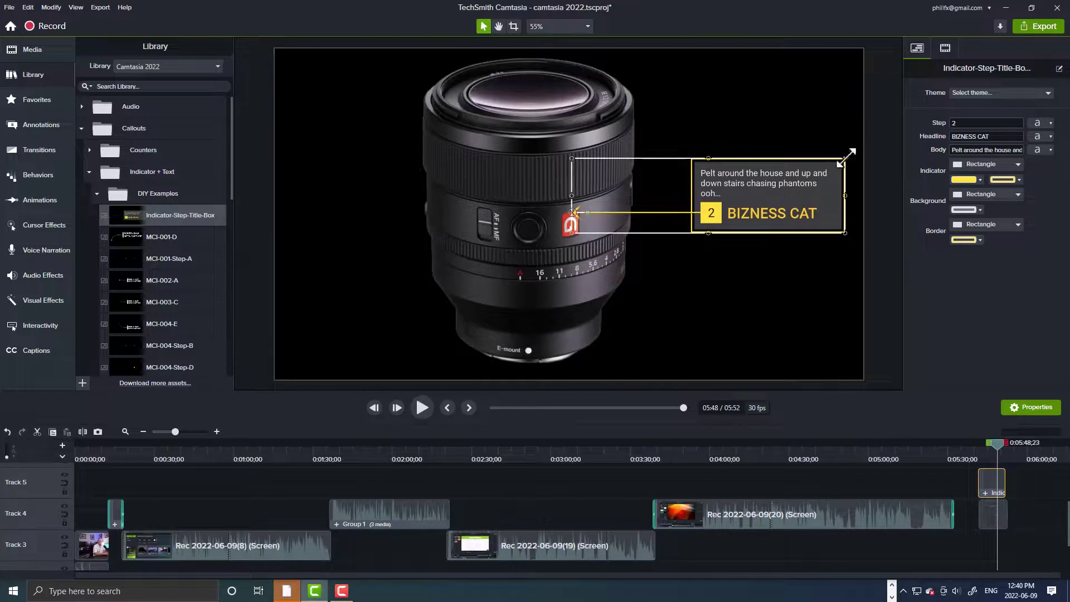
drag(843, 159, 754, 190)
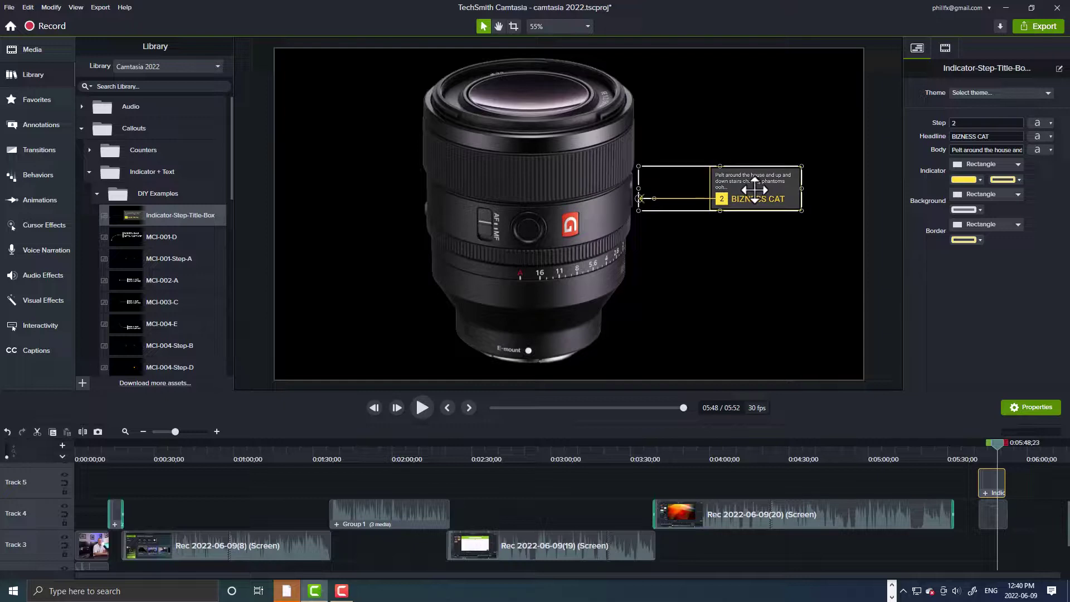
- Drill into the Indicator-Step-Title-Box, Title-Box and Group 6 nested timelines
double_click(984, 490)
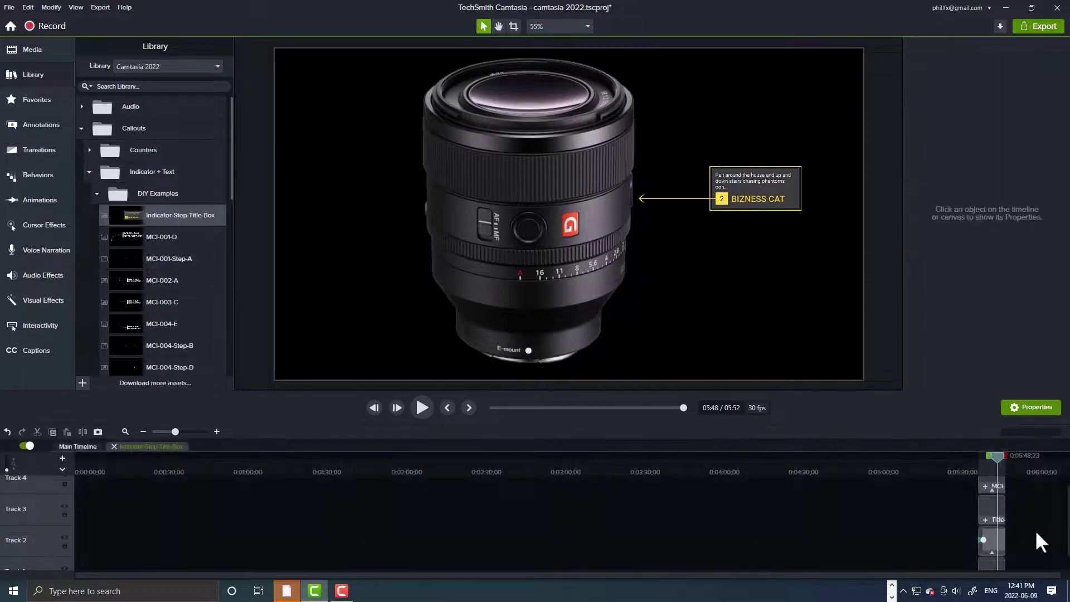
scroll(1033, 530, up, 1)
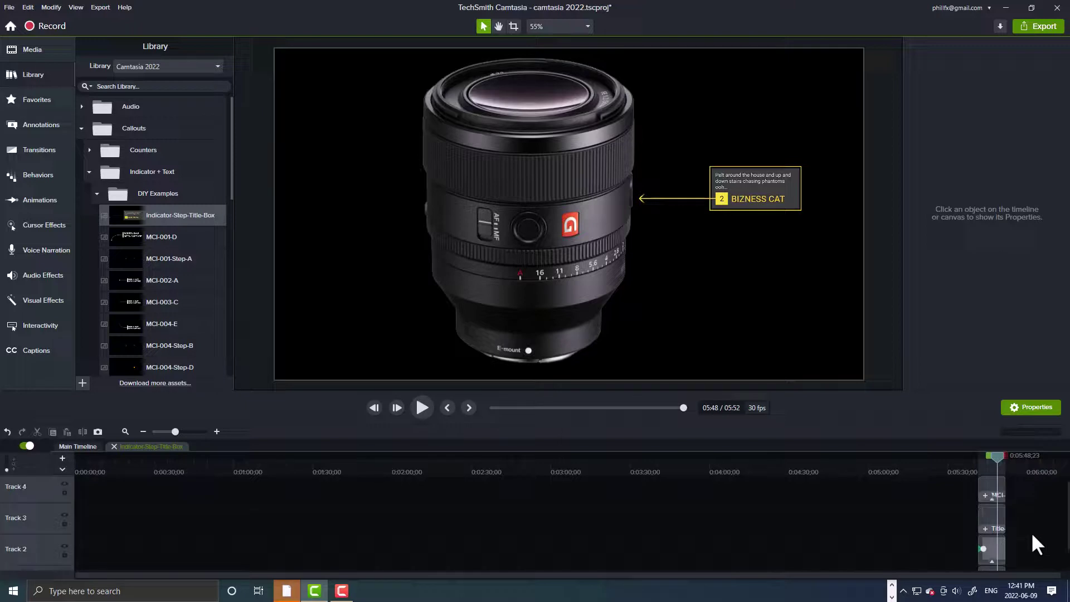
click(985, 512)
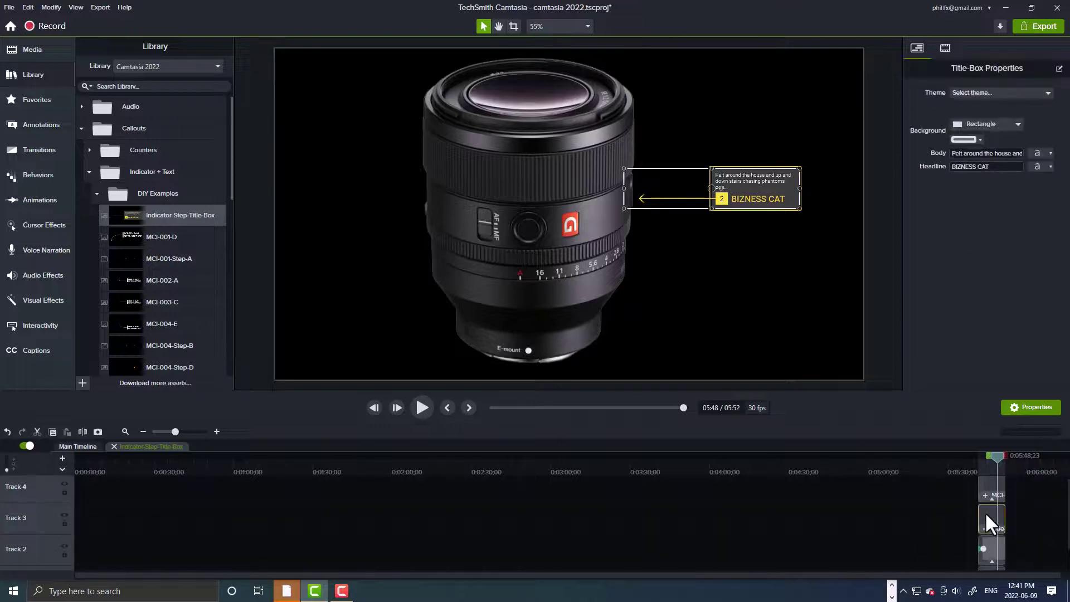
double_click(753, 182)
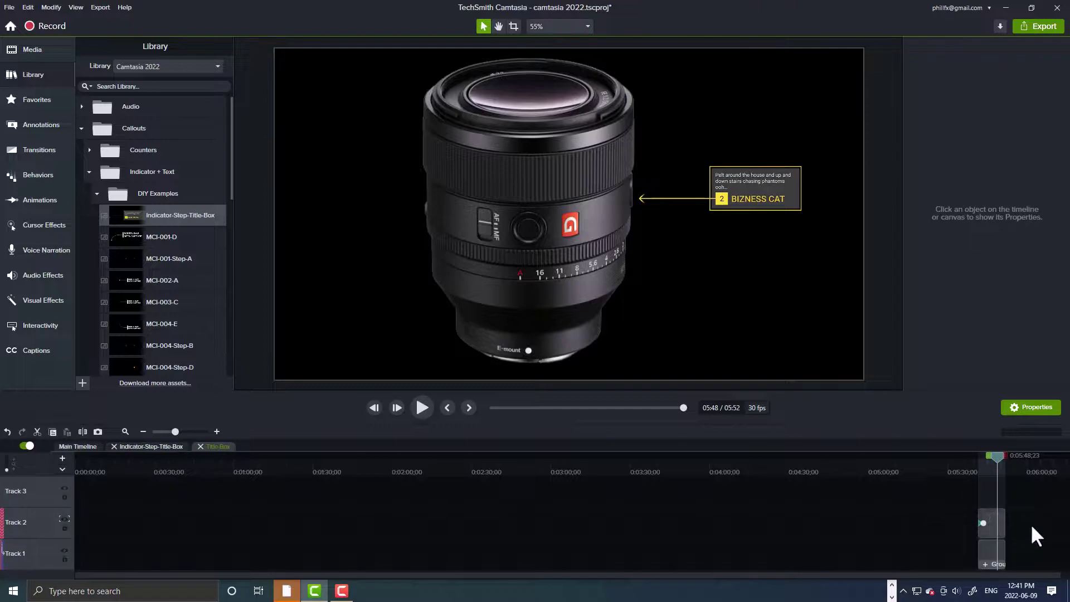
click(985, 560)
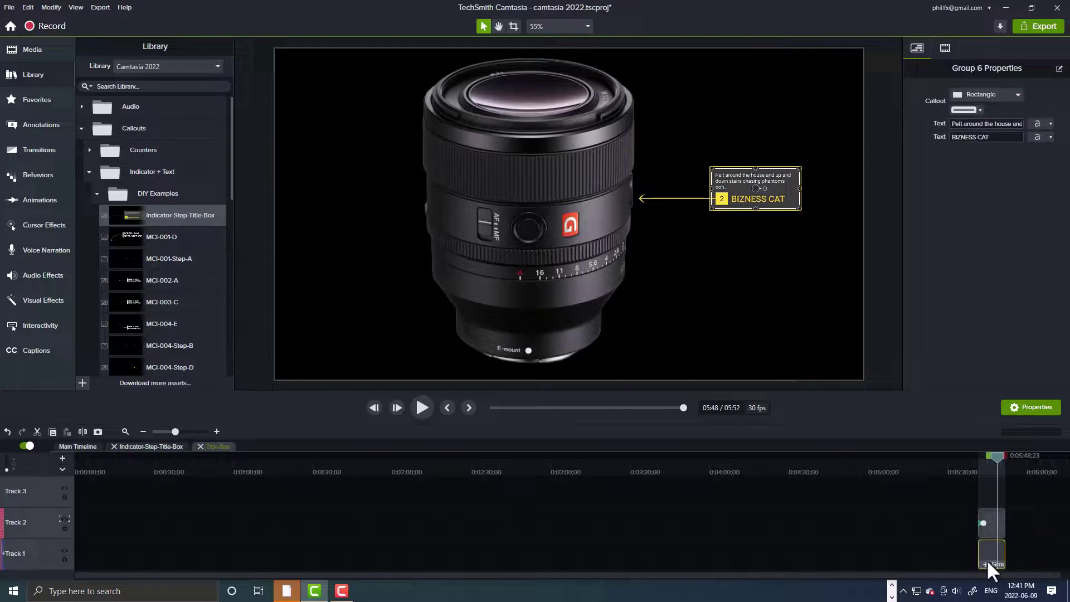
double_click(984, 561)
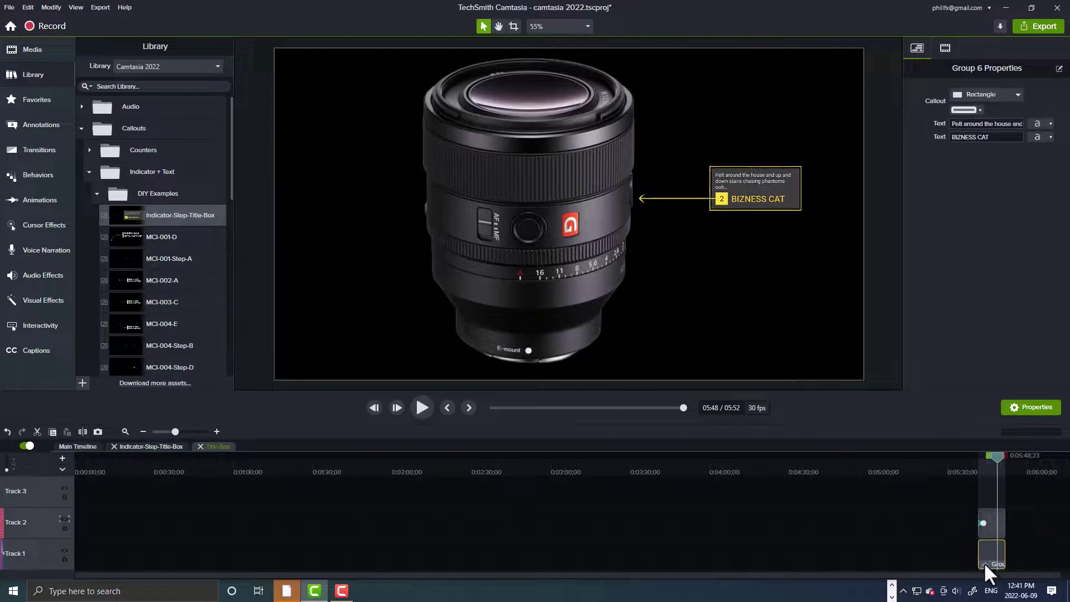
- Retype the callout's title line as 'Focus Hold Button' and replace BIZNESS CAT with 'One of Two'
click(988, 519)
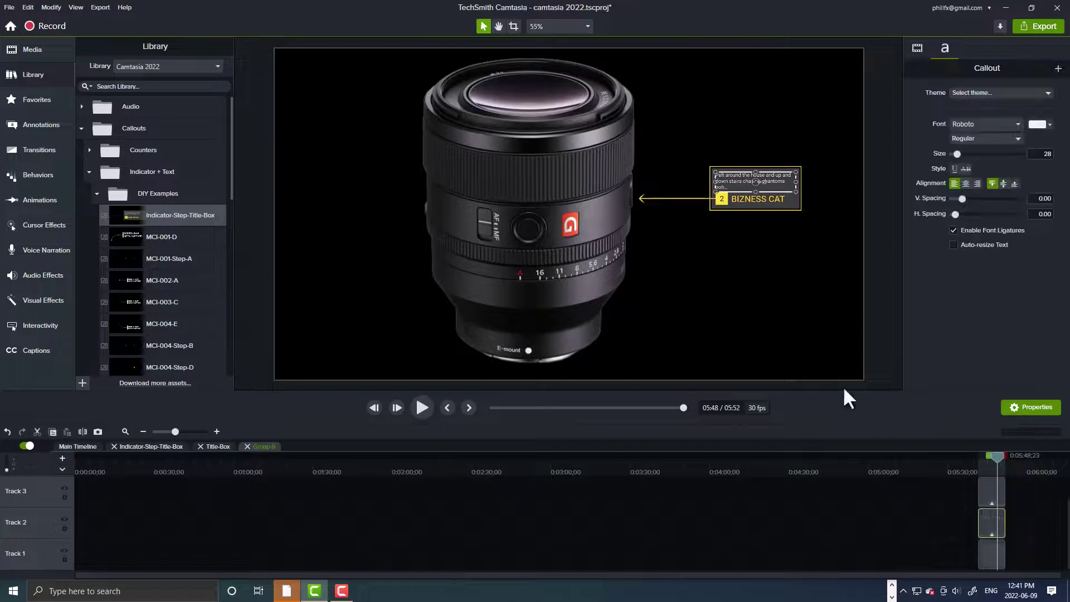
double_click(780, 183)
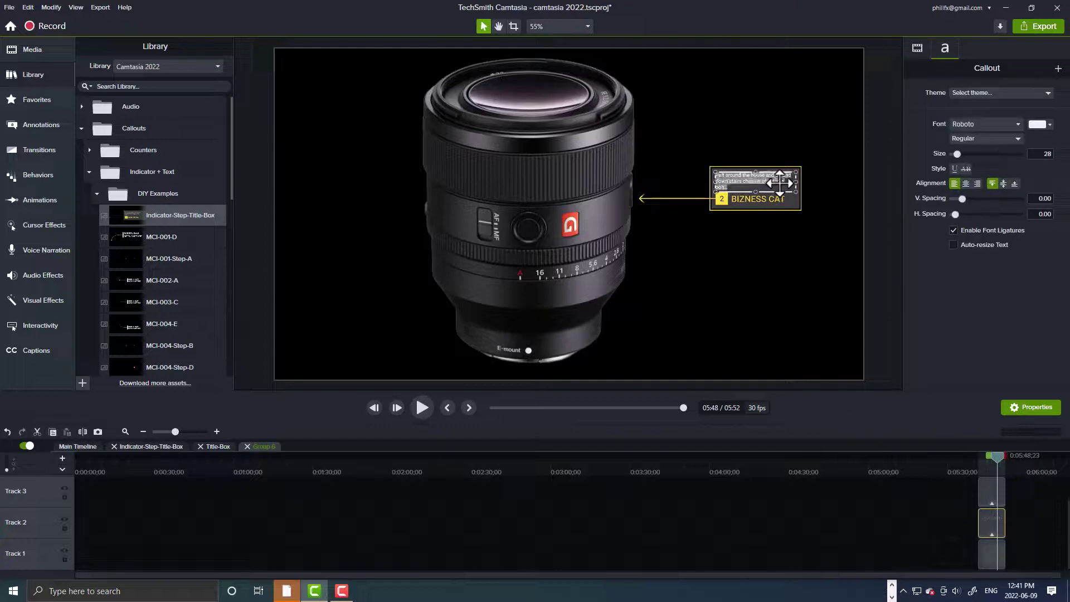
text(Focus Hol)
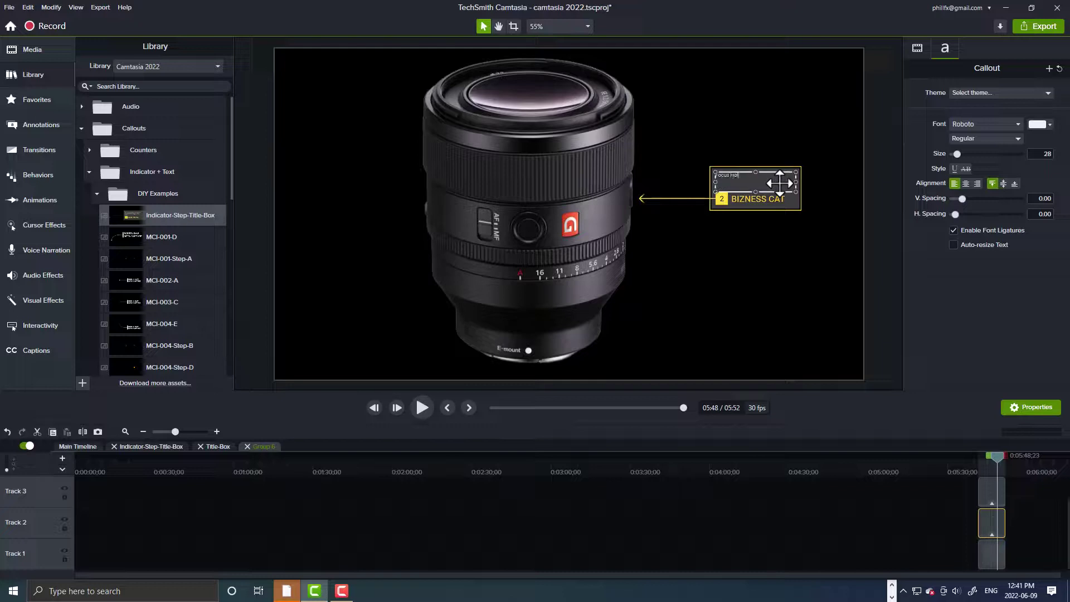
text(d Button)
double_click(779, 201)
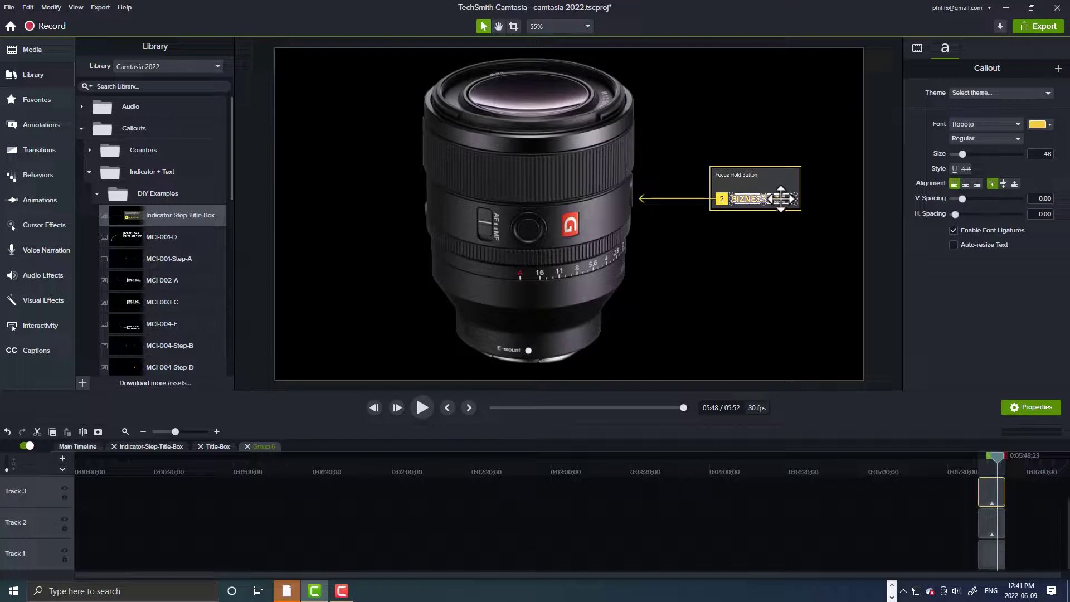
drag(783, 199, 732, 200)
text(One of)
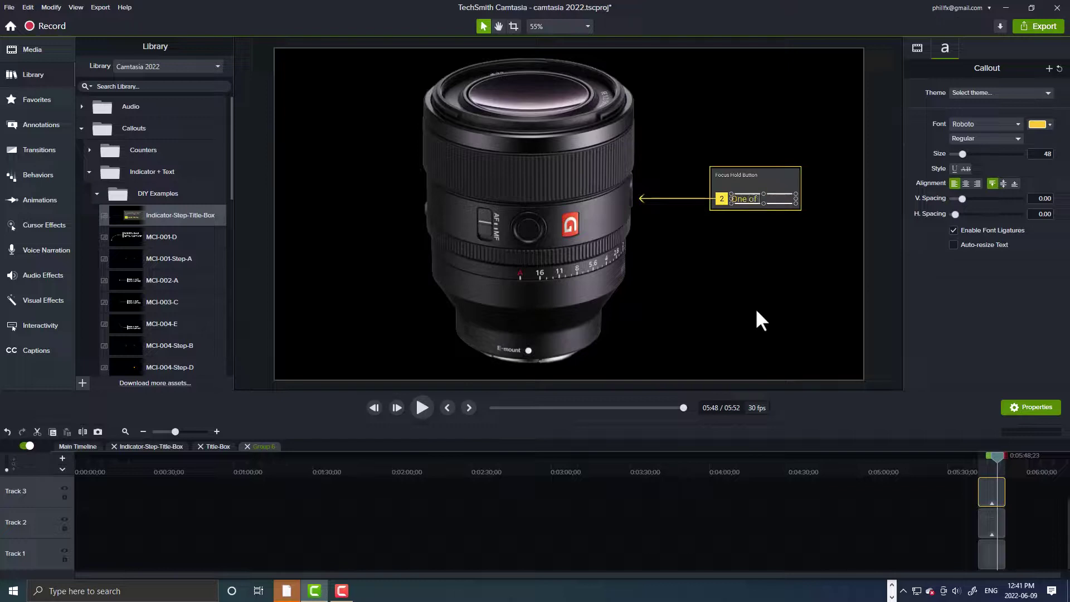
text( Two)
- Close the Group 6, Title-Box and Indicator-Step-Title-Box tabs and select the Track 5 callout
click(248, 446)
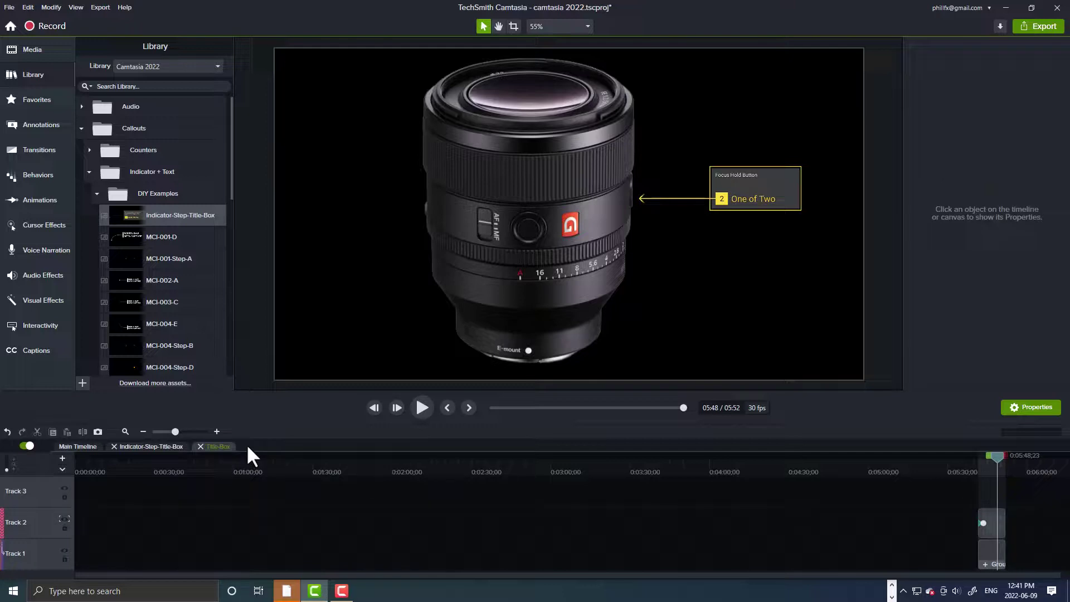
click(200, 447)
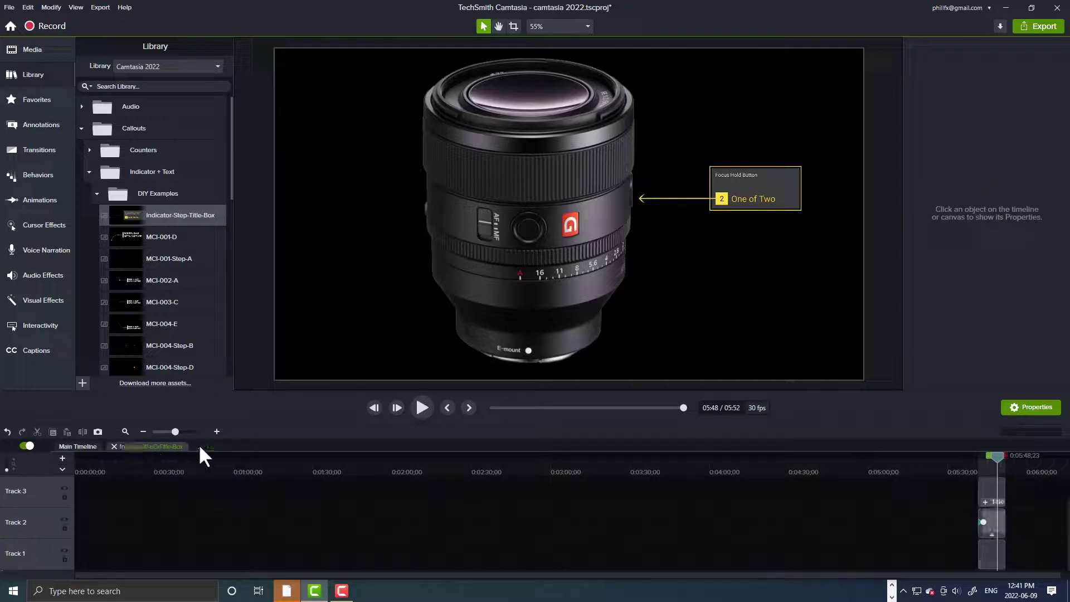
click(114, 446)
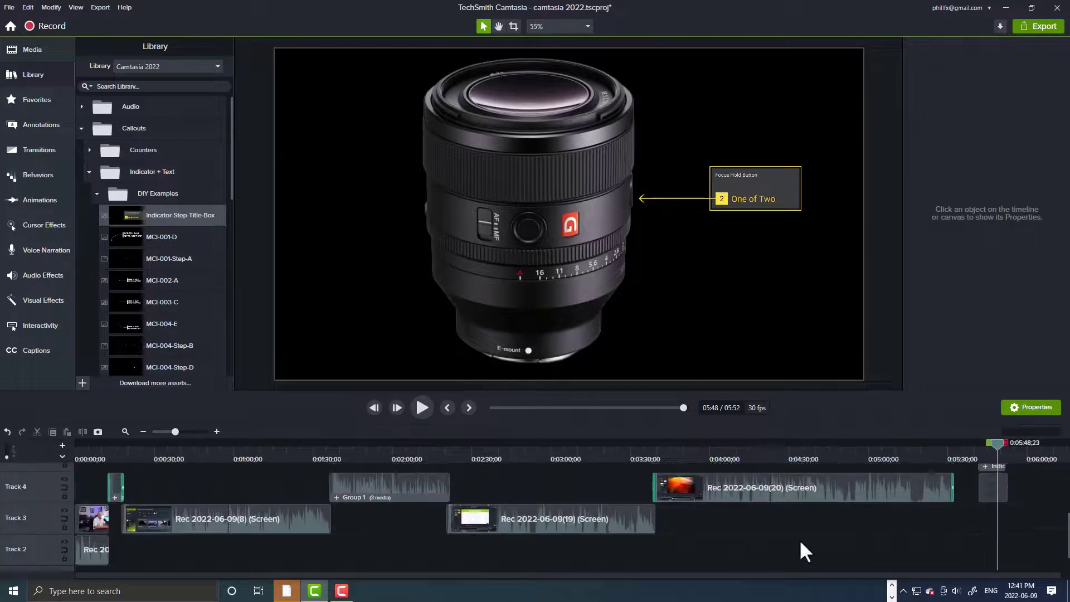
click(991, 475)
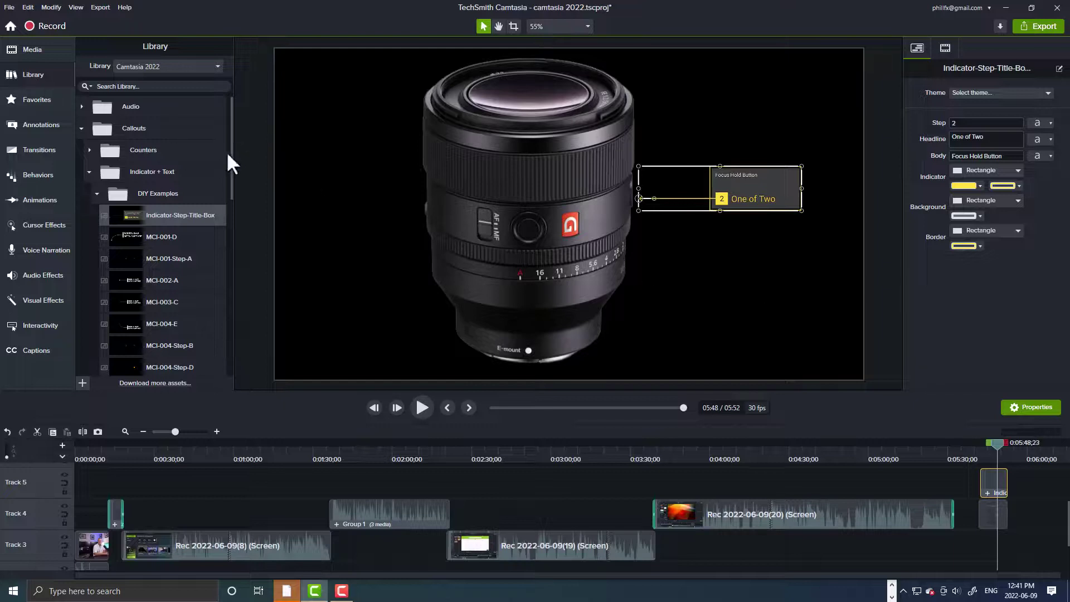
scroll(230, 162, down, 1)
drag(231, 164, 233, 188)
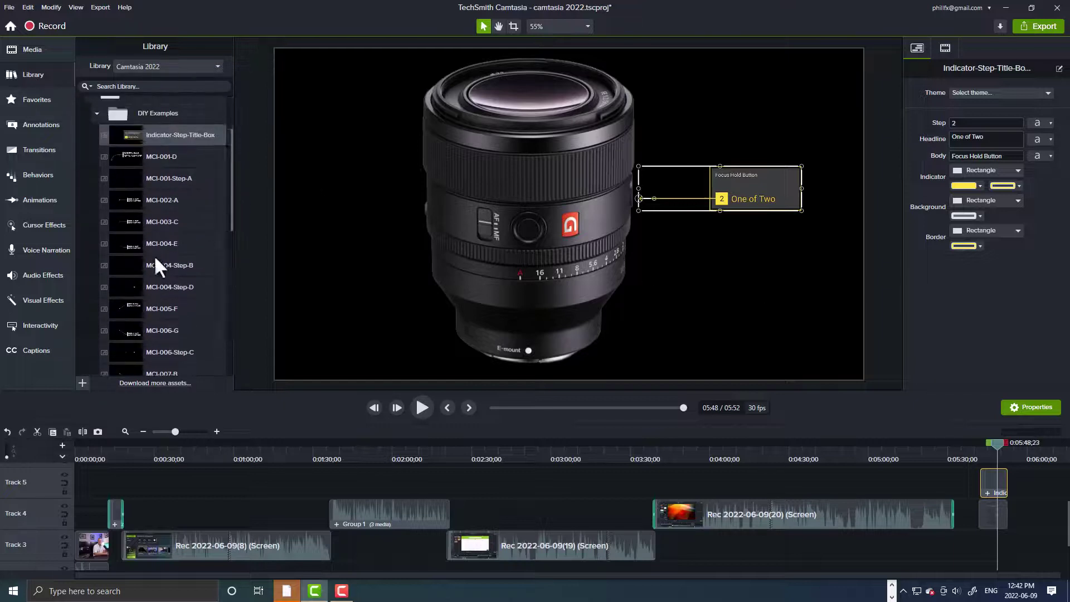
- Preview the MCI-003-C and MCI-004-Step-B callout animations from the Library, then close the preview
click(162, 221)
double_click(162, 220)
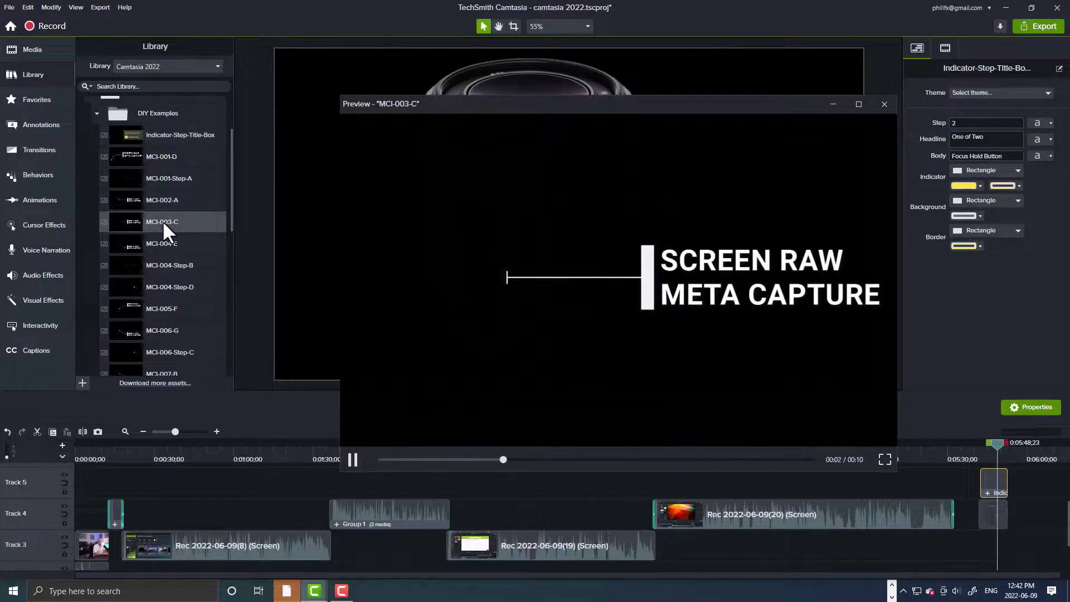
click(163, 267)
double_click(162, 266)
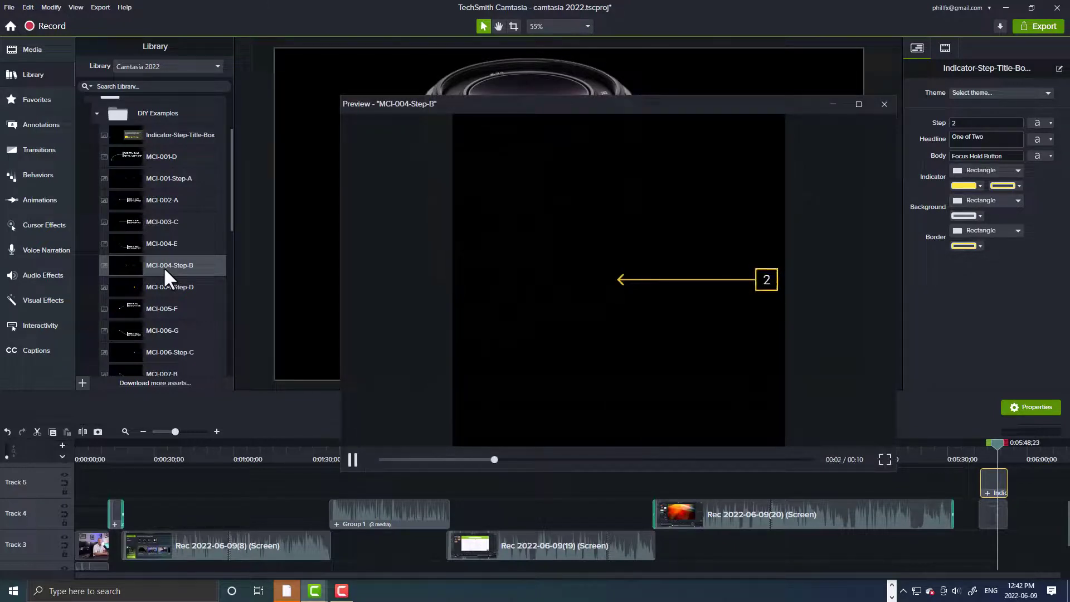
click(883, 104)
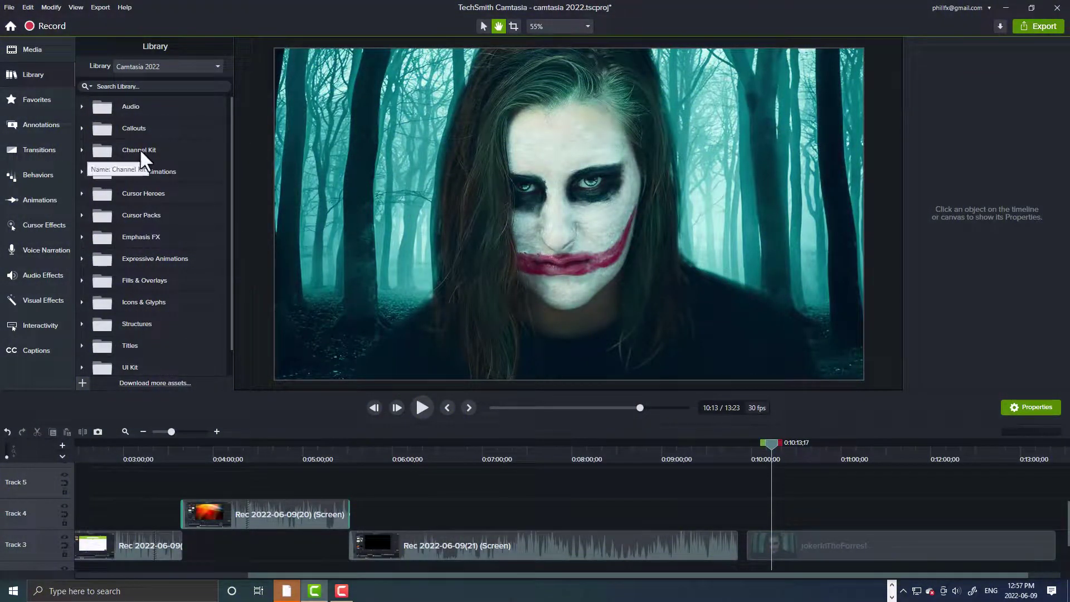
click(81, 149)
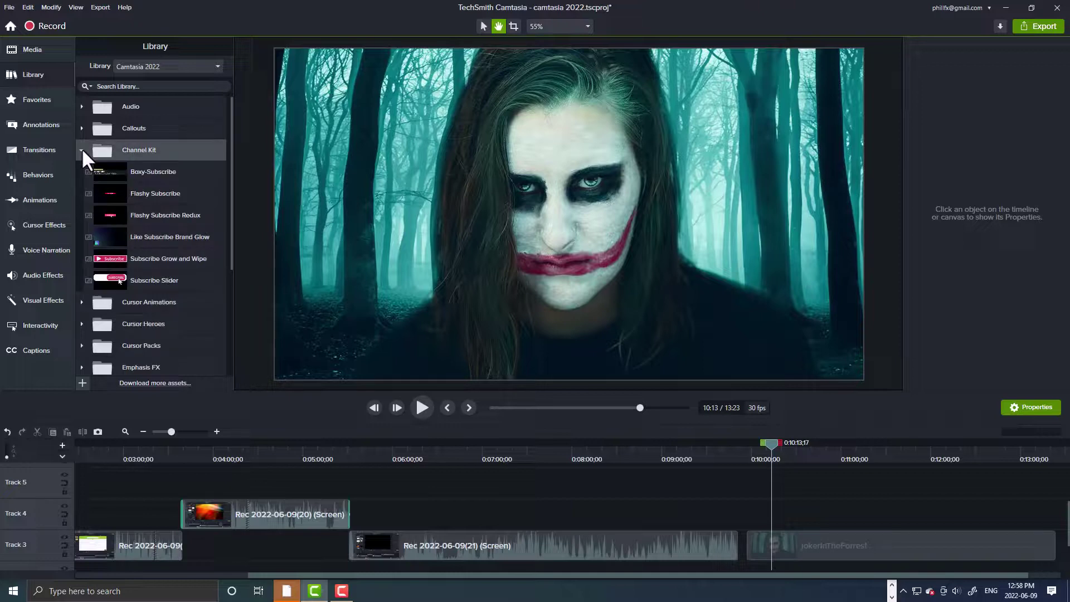
double_click(158, 170)
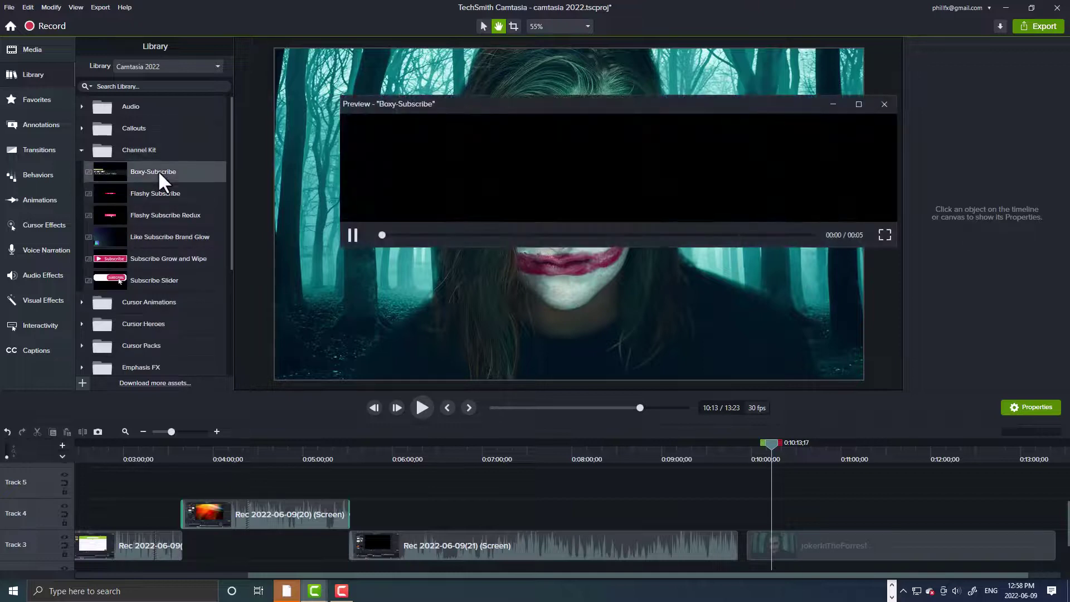
double_click(161, 237)
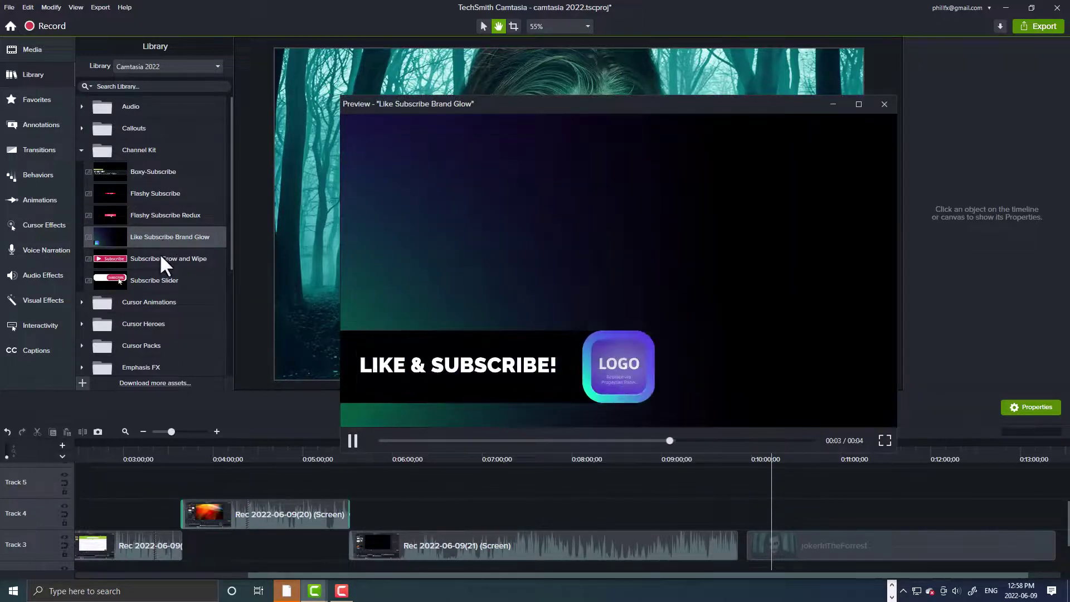
click(161, 258)
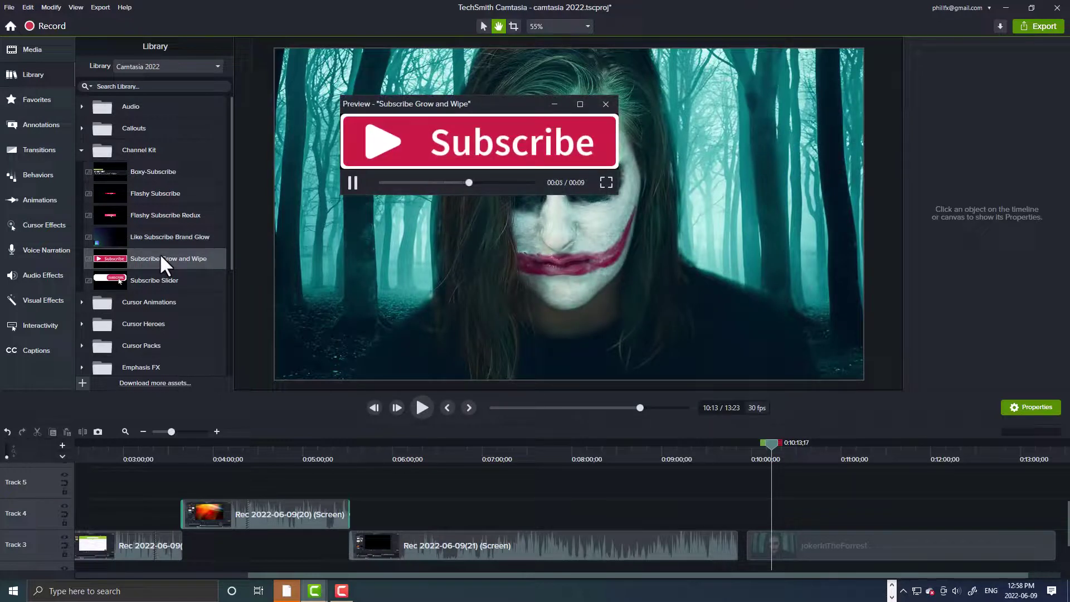
click(606, 104)
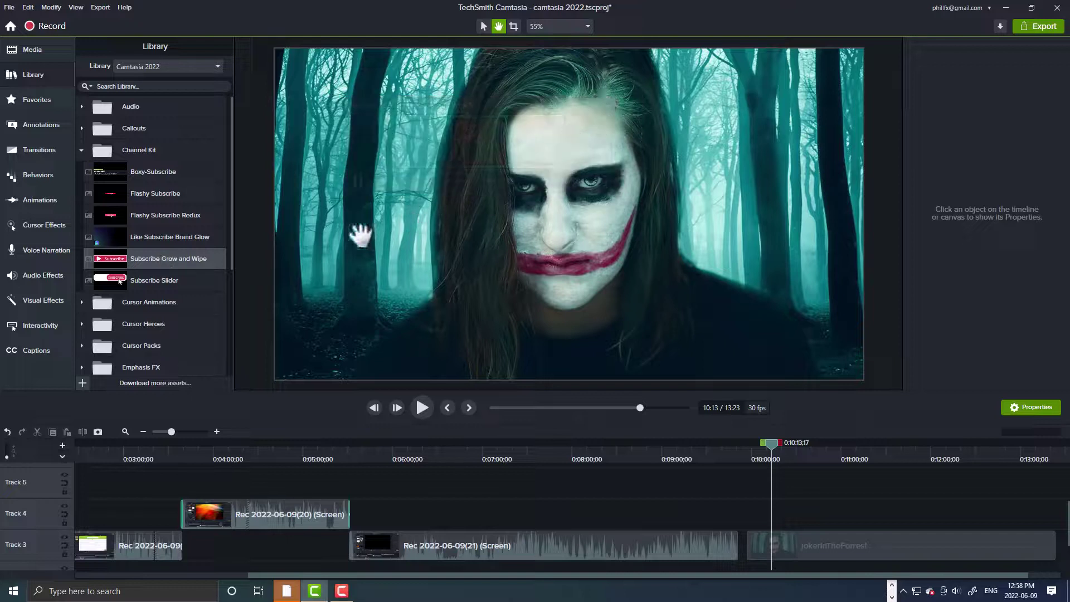
click(81, 150)
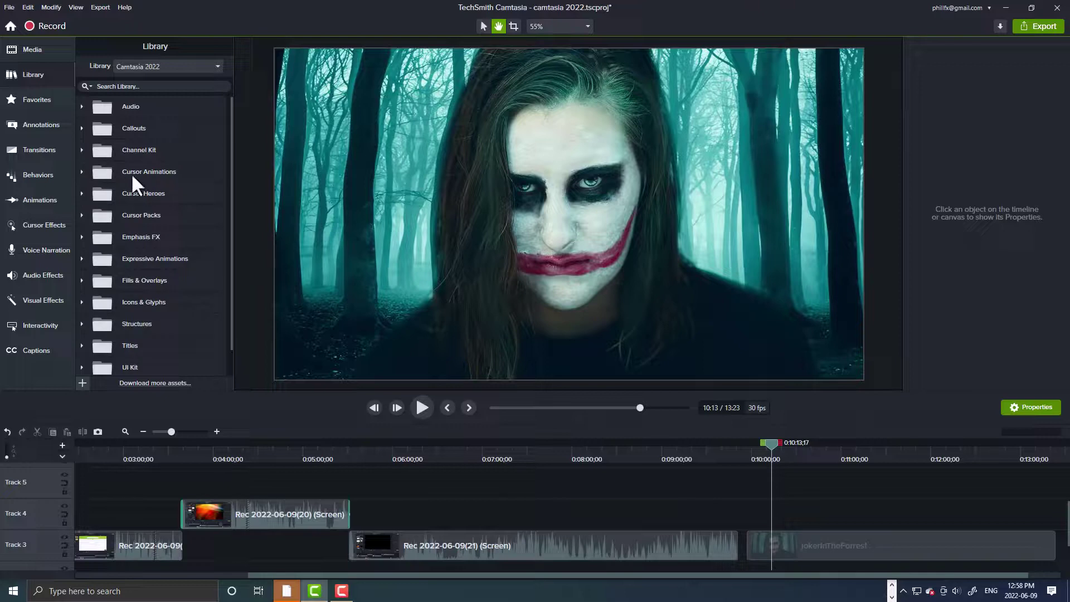
click(81, 172)
double_click(170, 257)
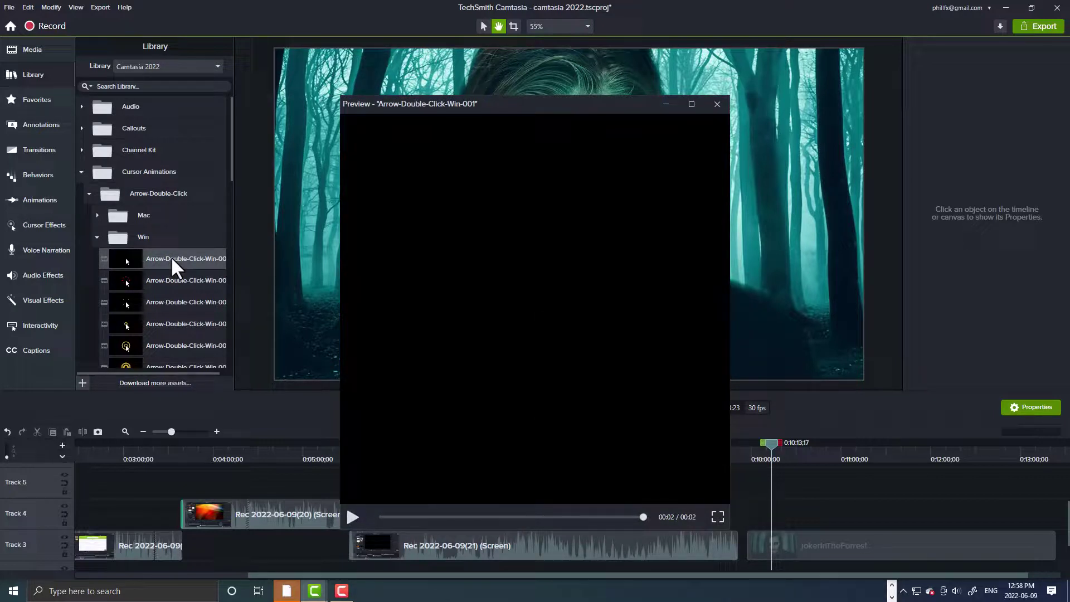
click(94, 232)
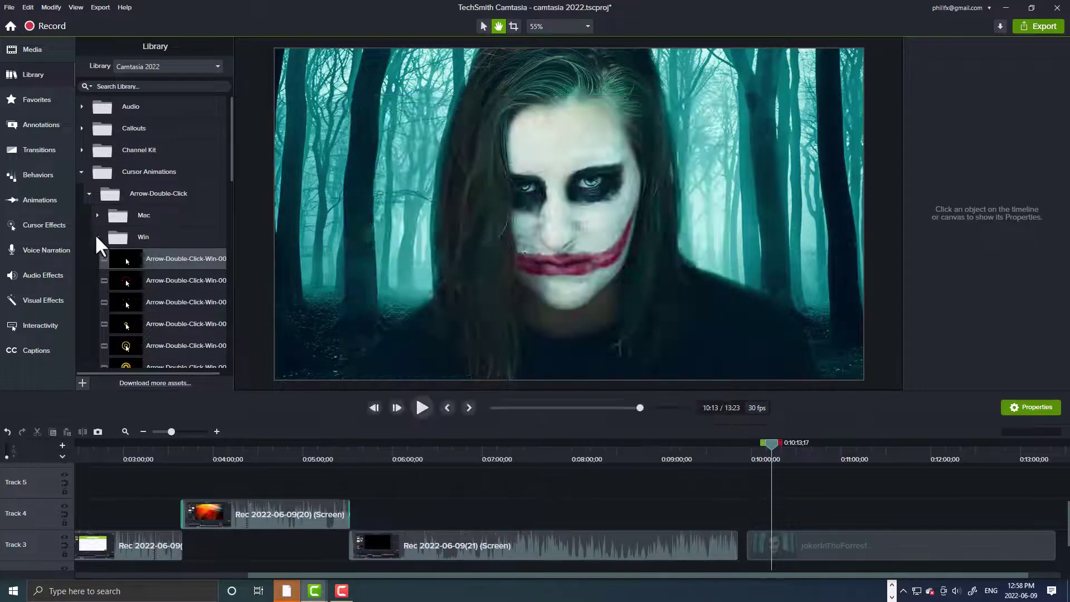
click(95, 232)
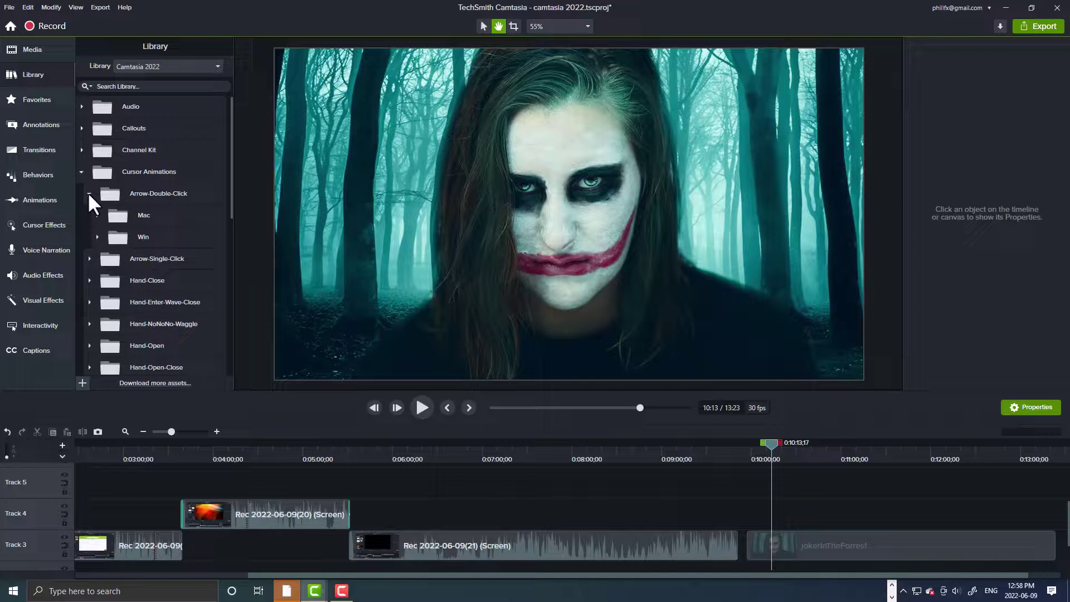
click(81, 172)
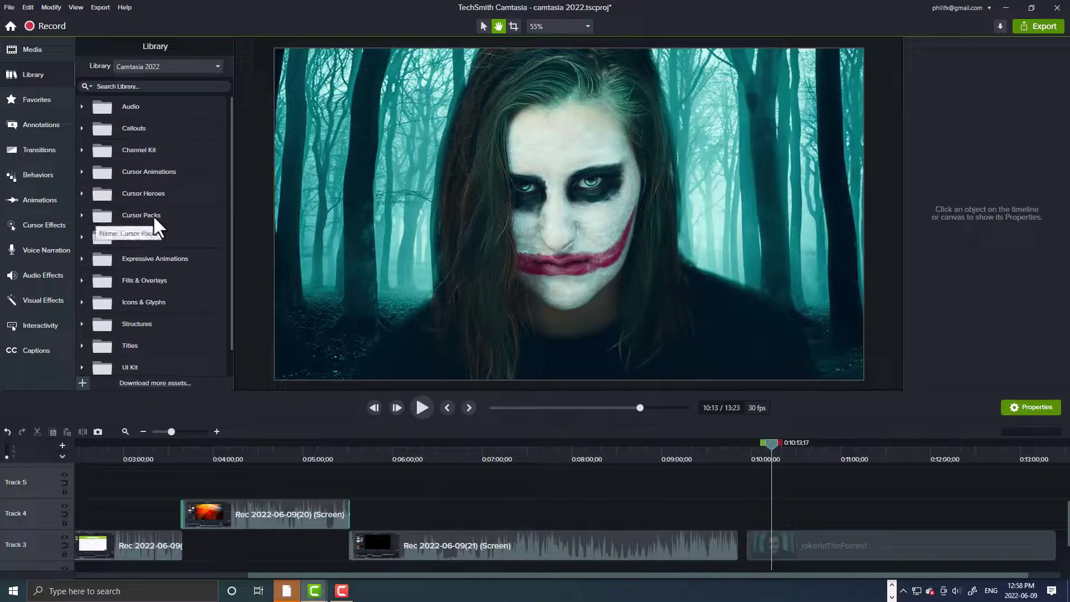
click(82, 236)
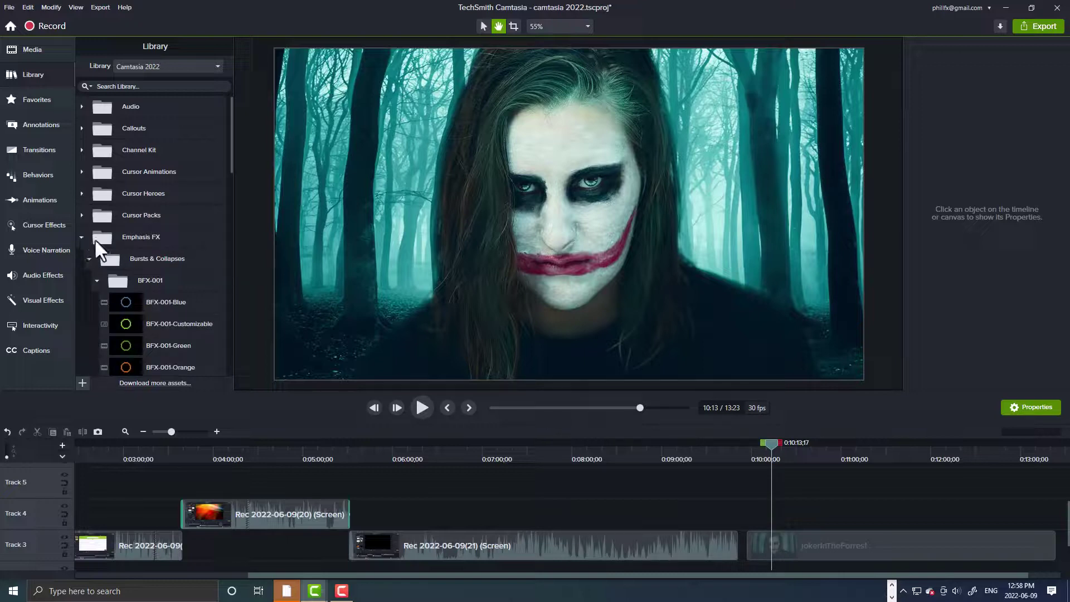
double_click(166, 302)
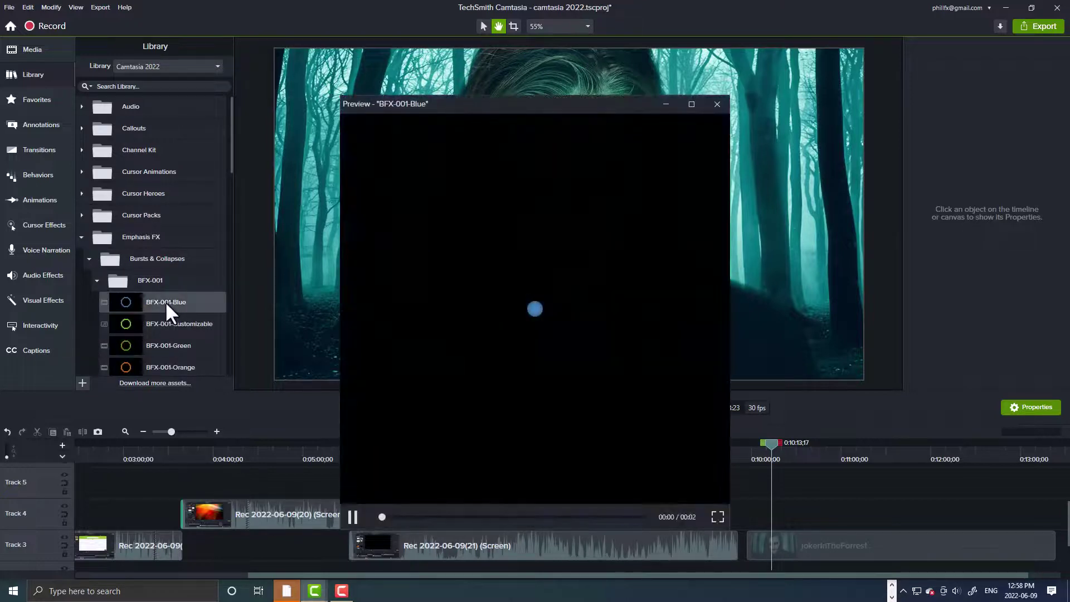
click(716, 105)
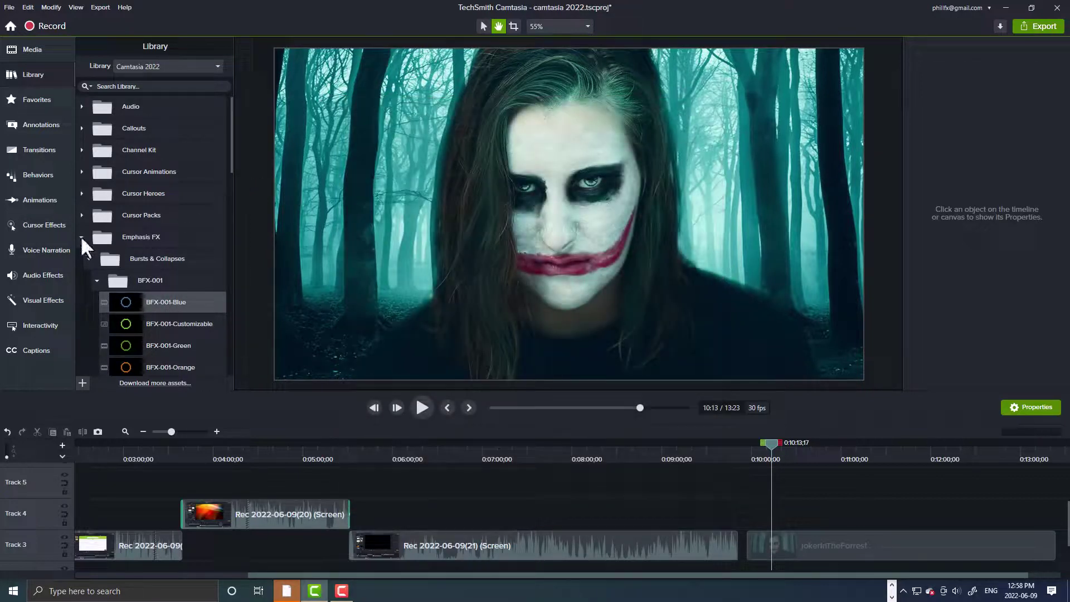
click(81, 237)
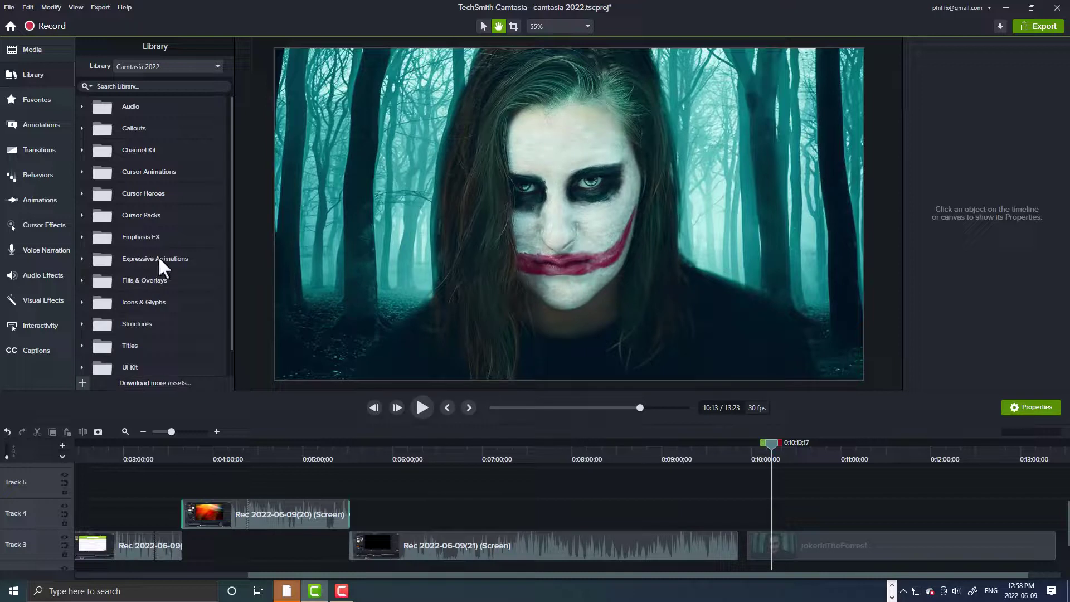
- Place Dark Gradient 10 from Fills & Overlays over the Joker clip and move the playhead to about 11:16
click(82, 279)
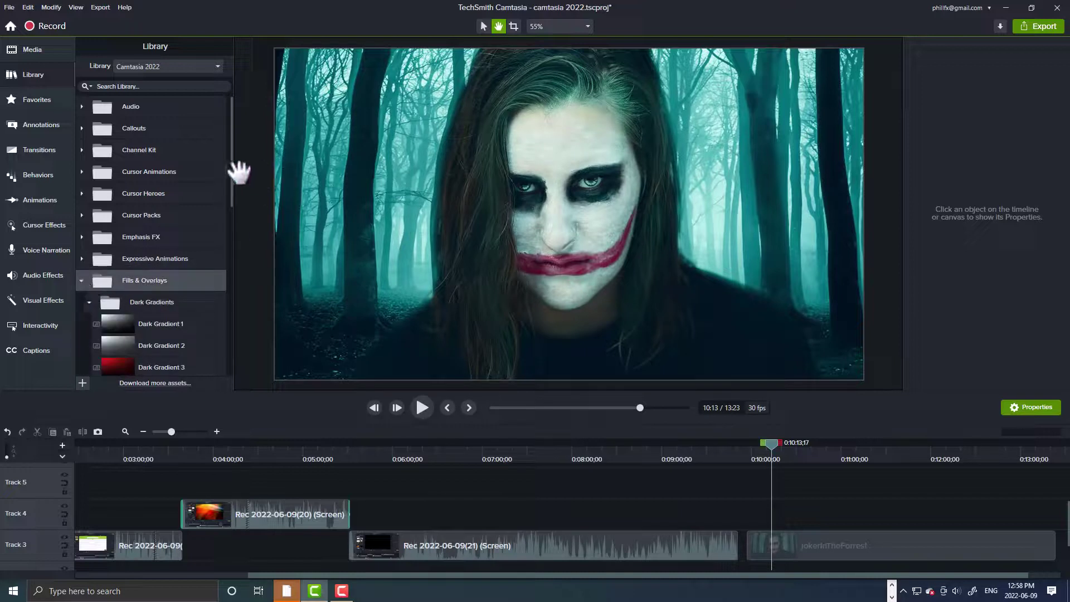
drag(229, 169, 230, 294)
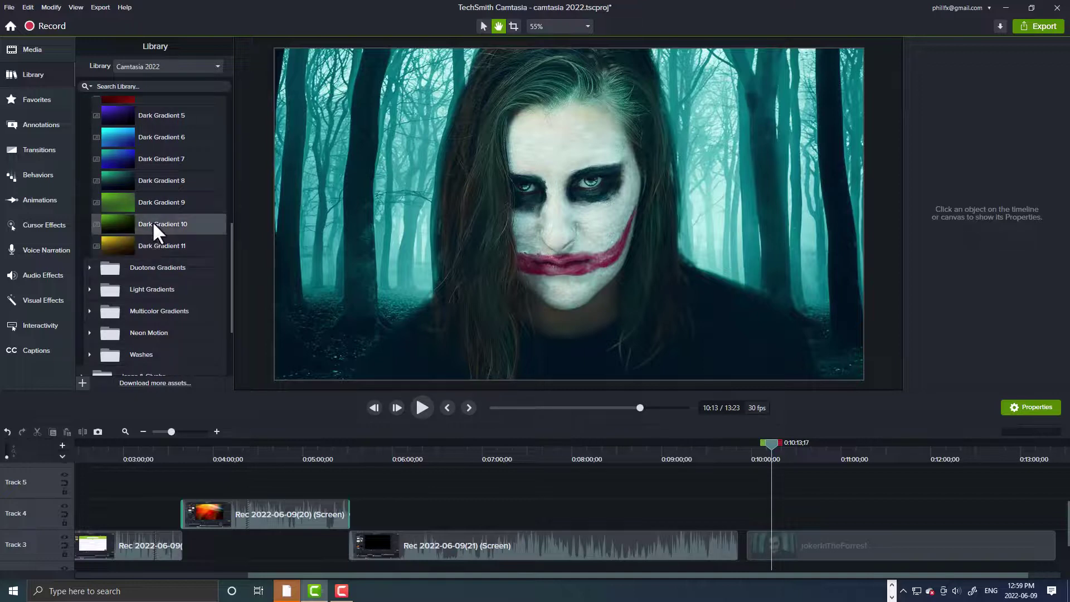
drag(152, 222, 783, 524)
drag(771, 443, 787, 489)
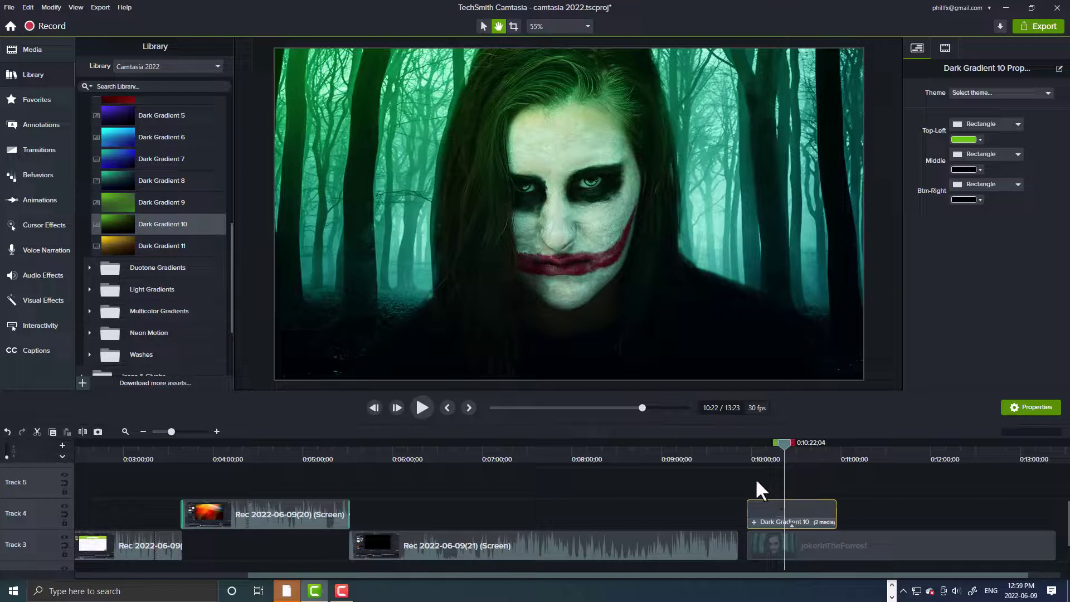
- Open the Dark Gradient 10 group and show the Two Color Low layer's properties
click(754, 521)
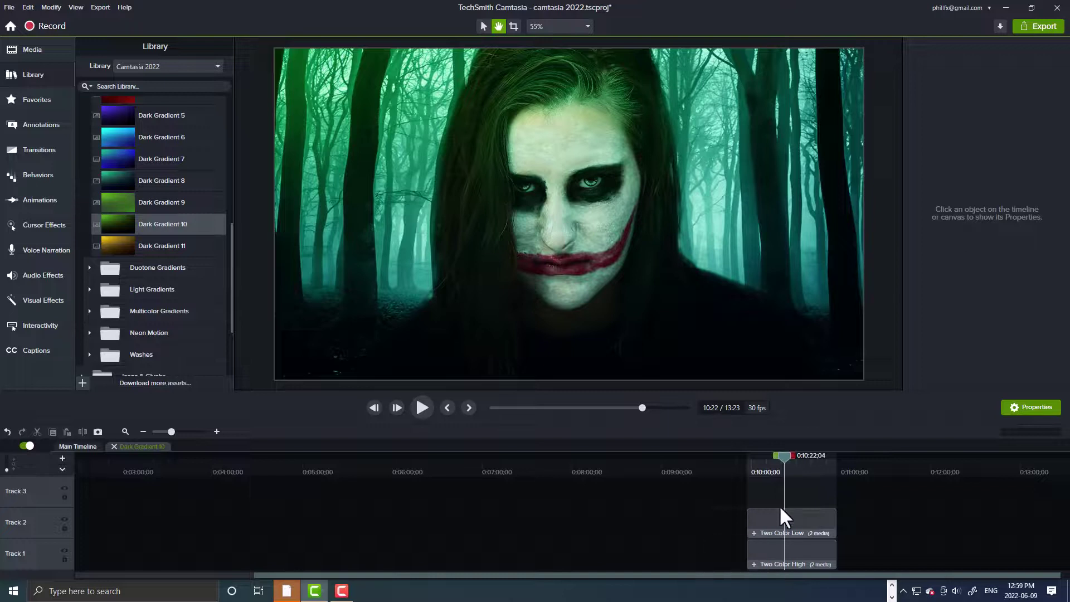
click(770, 522)
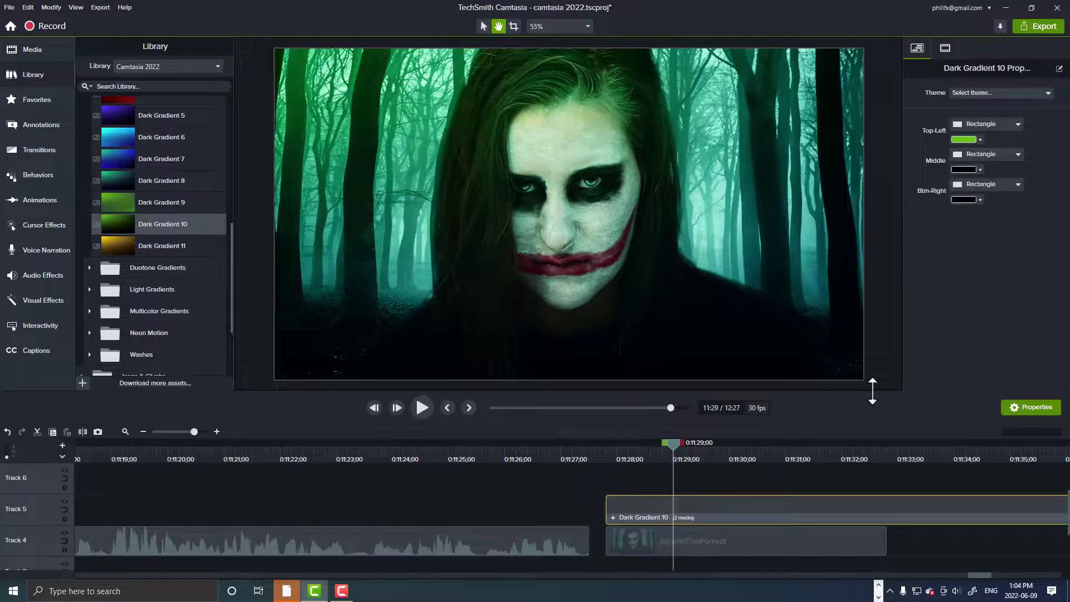